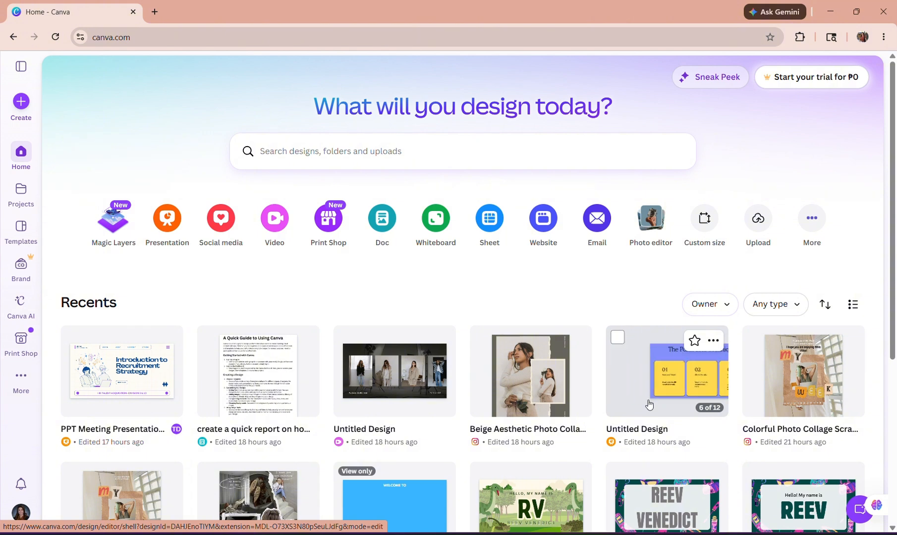
- Open the recent untitled presentation about staying productive and bring up its elements library
key(XF86AudioRaiseVolume)
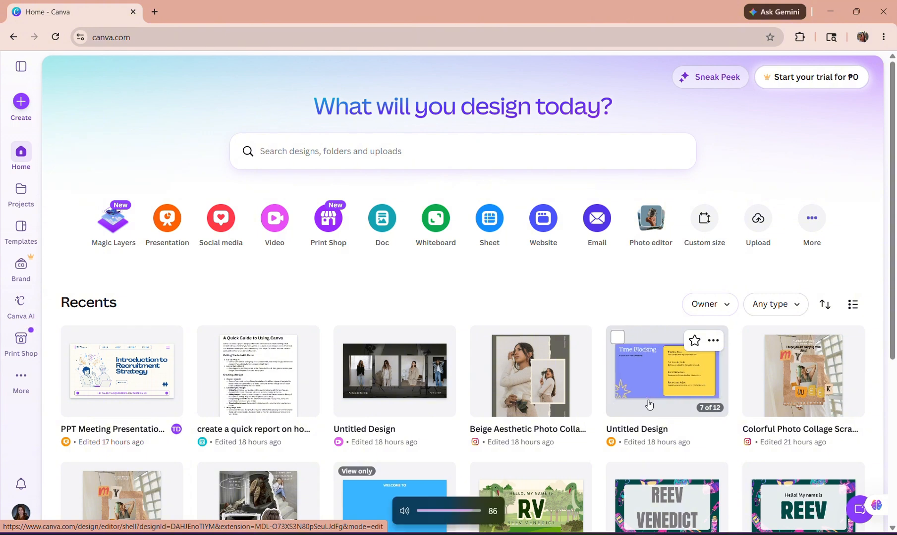
click(650, 405)
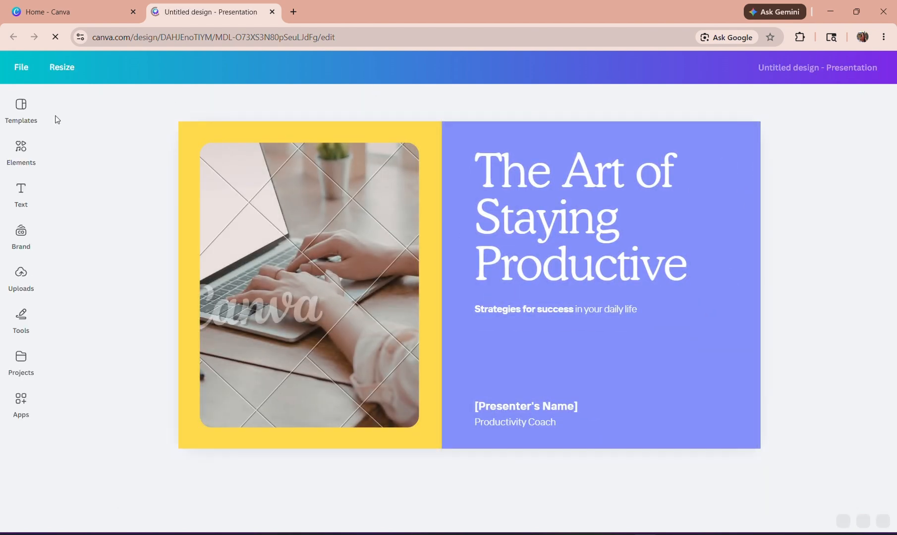
click(26, 126)
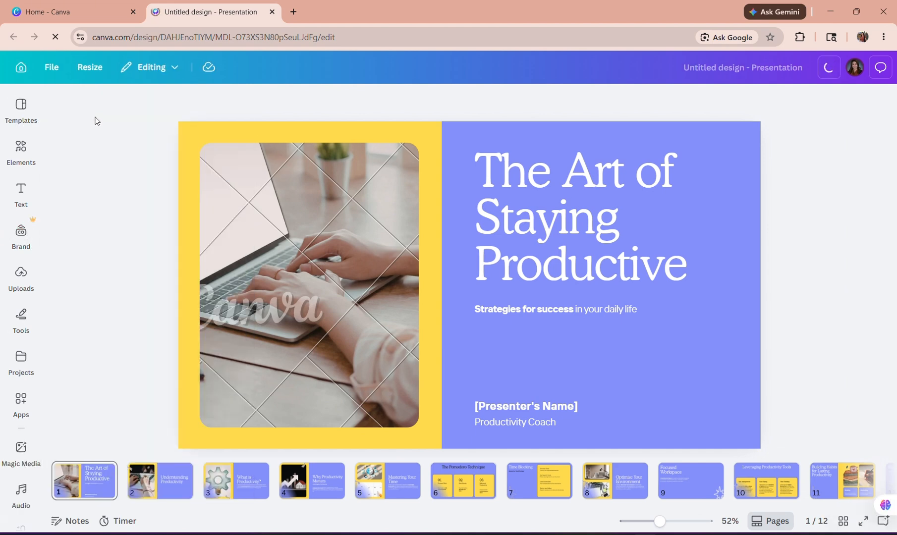
click(35, 149)
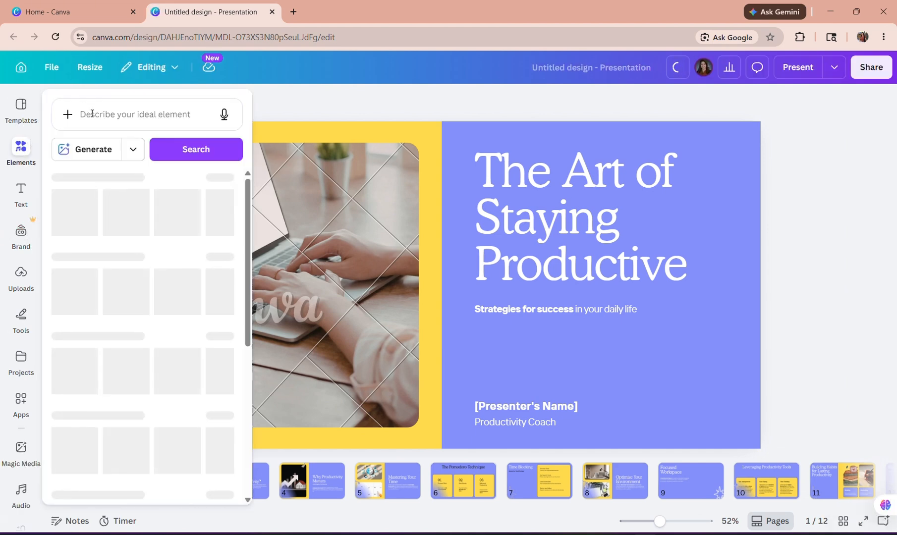
- Enter the prefix "brand:" as the start of an element search
click(92, 113)
text(bra)
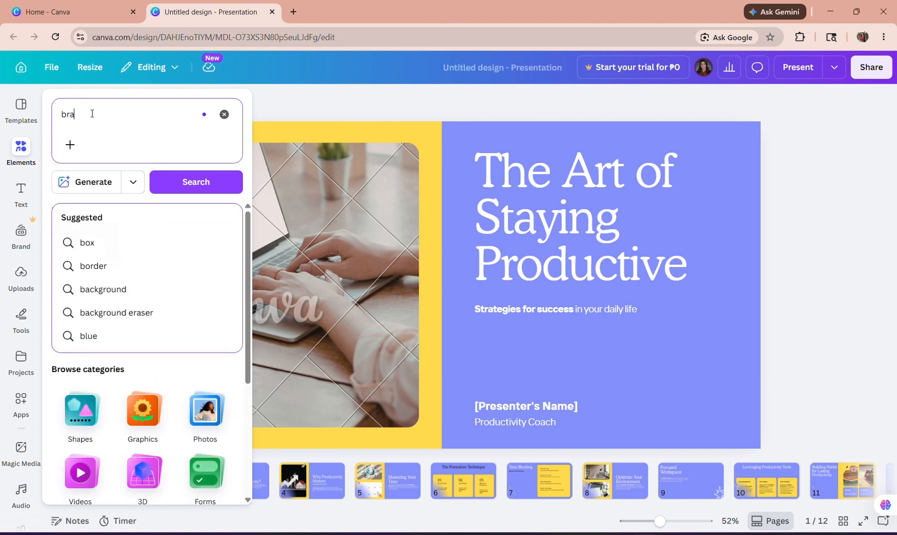
text(dn)
key(BackSpace)
key(BackSpace)
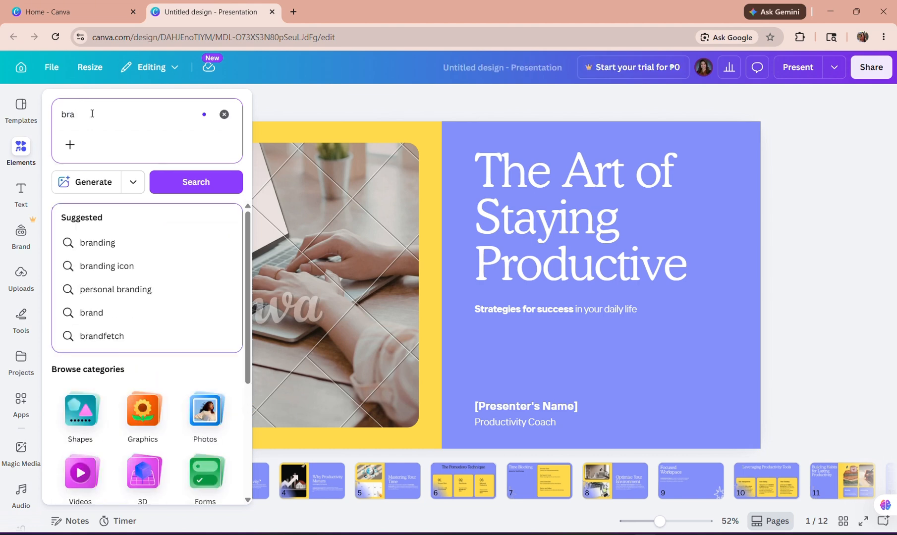
text(nd:)
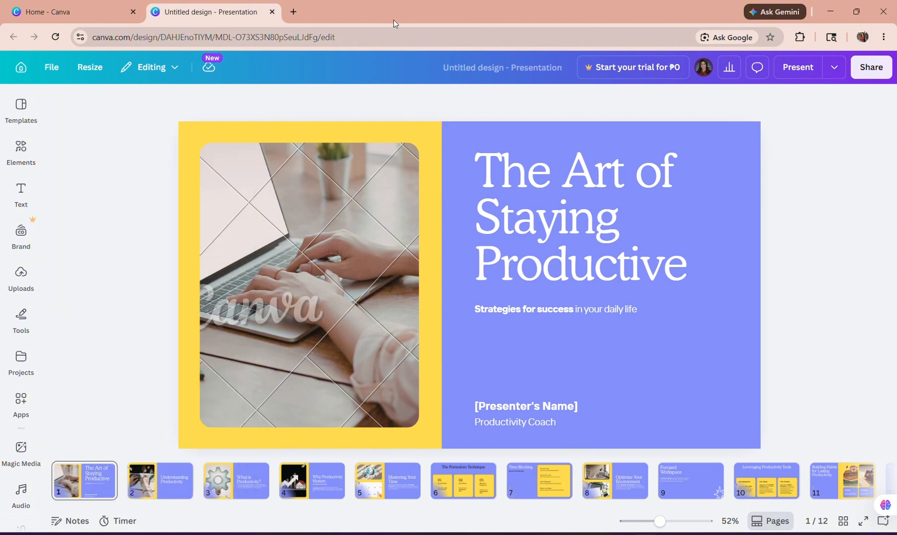
- Return to the presentation's element search and complete the query as "brand:BAAMOuJH0Ec"
key(alt+Tab)
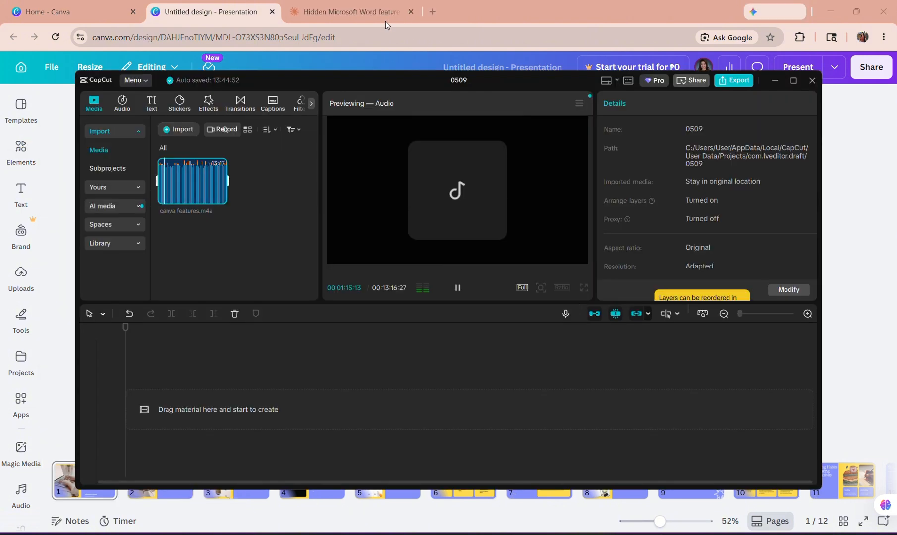
click(197, 12)
click(20, 151)
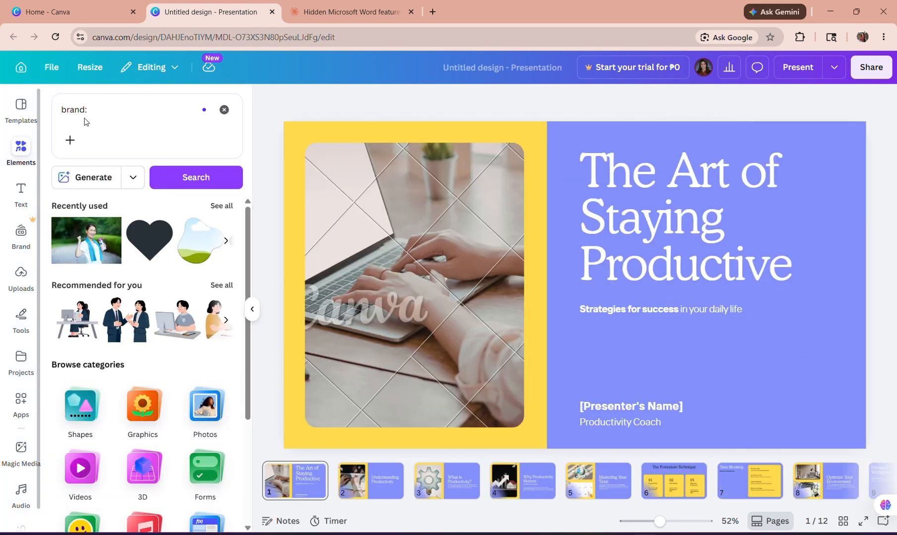
click(137, 104)
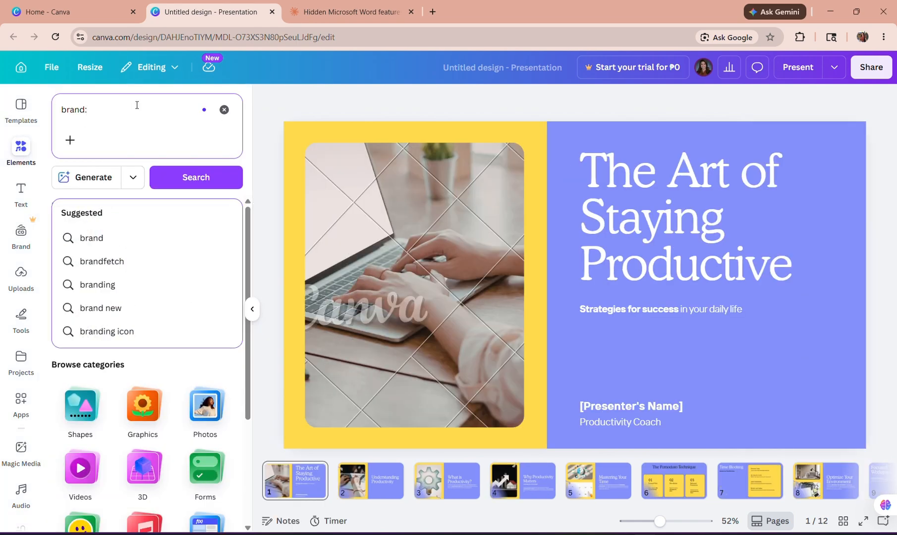
text(BAAMOuJHOE)
key(Return)
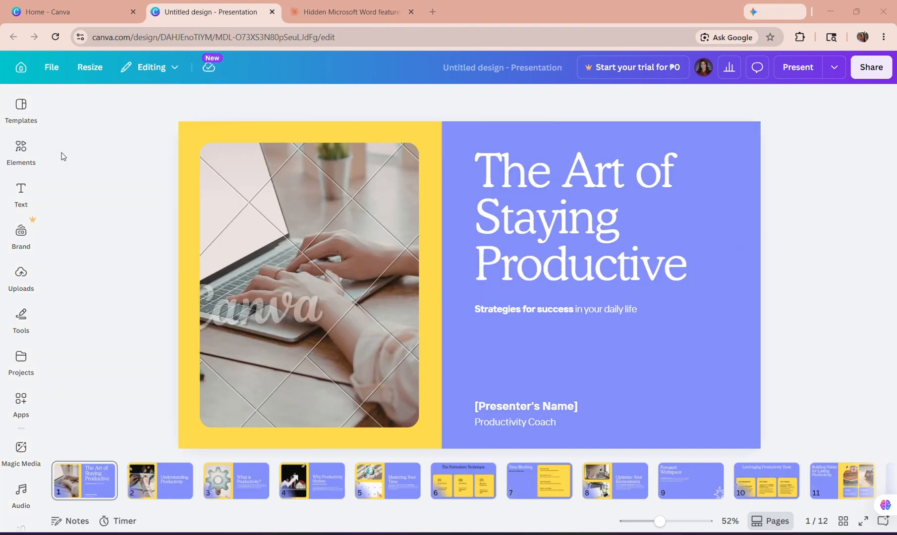
- Reopen the elements library, search for "brand:BAAMOuJH0Ec" and browse the matching elements
click(21, 150)
click(150, 106)
text(brand:BAAMOuJHOEc)
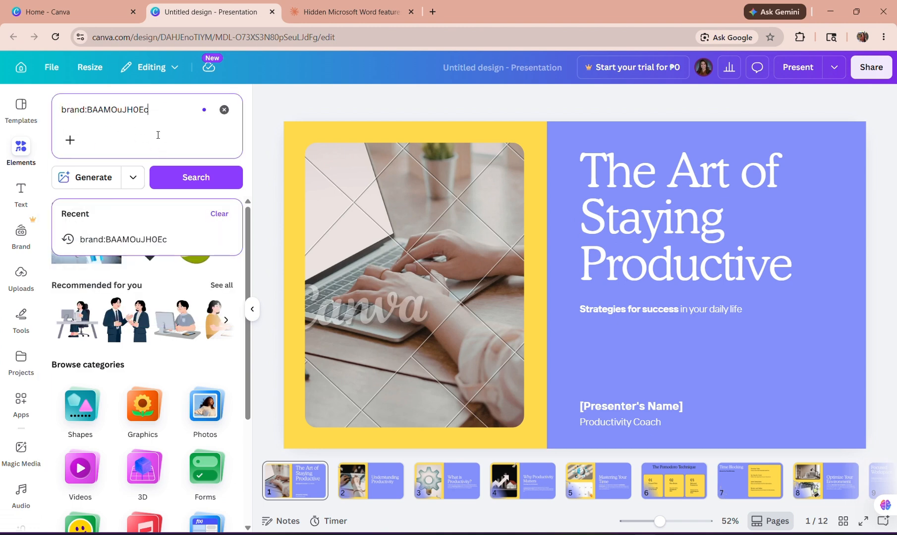
click(187, 184)
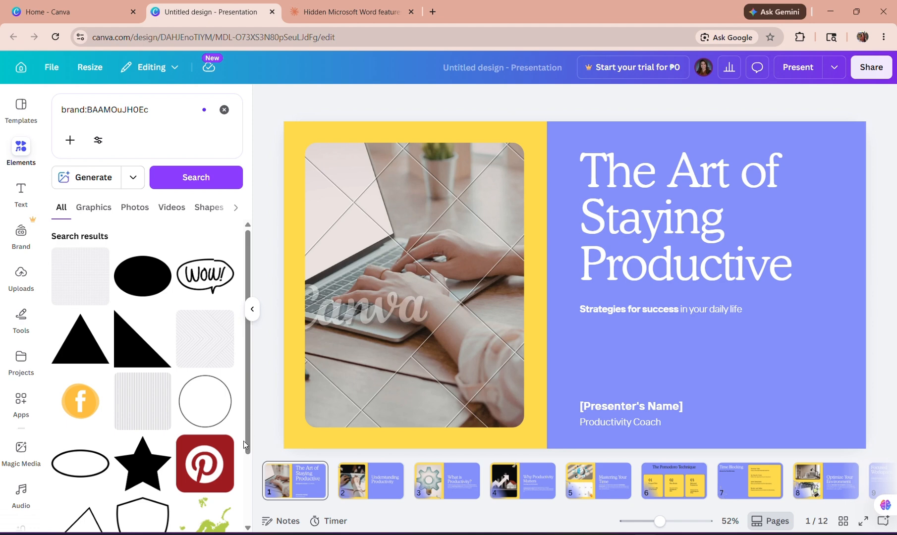
scroll(251, 432, down, 4)
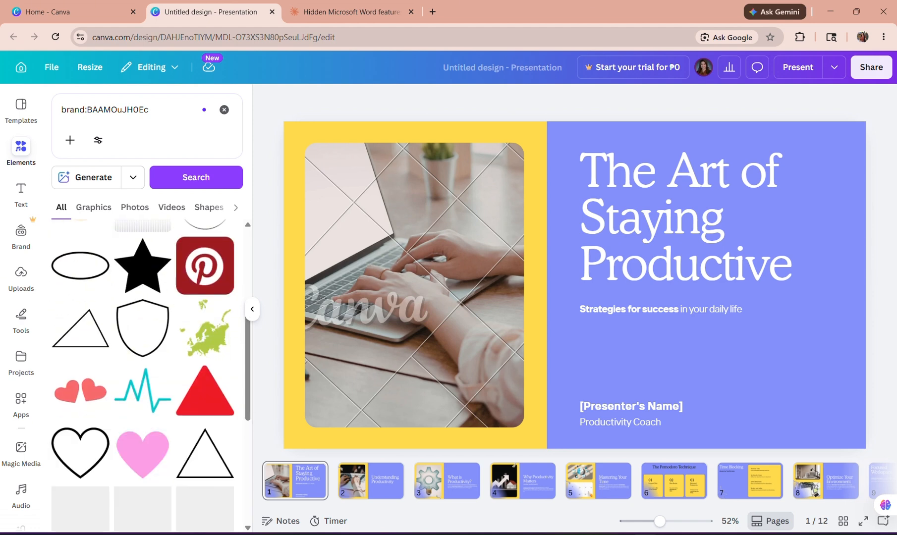
scroll(248, 421, down, 7)
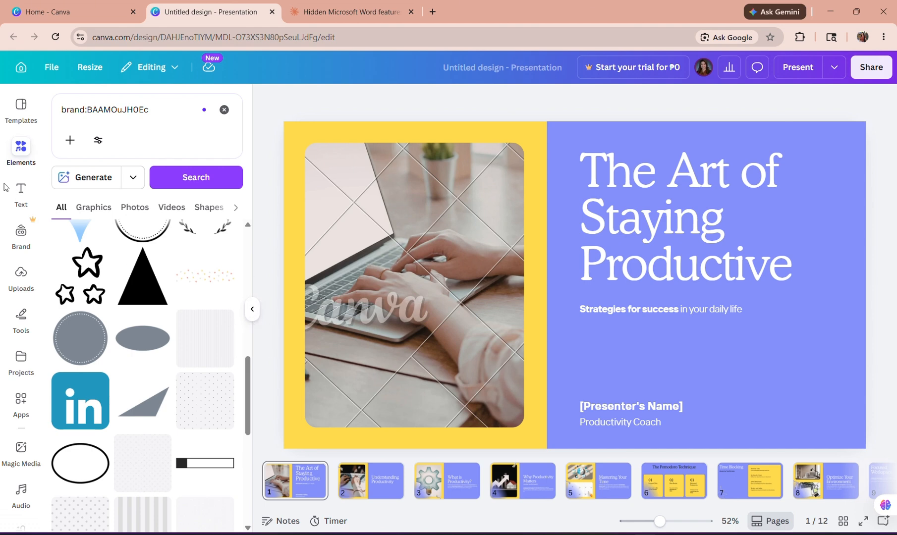
- Replace the brand code in the element search with "font" and run the search
click(15, 197)
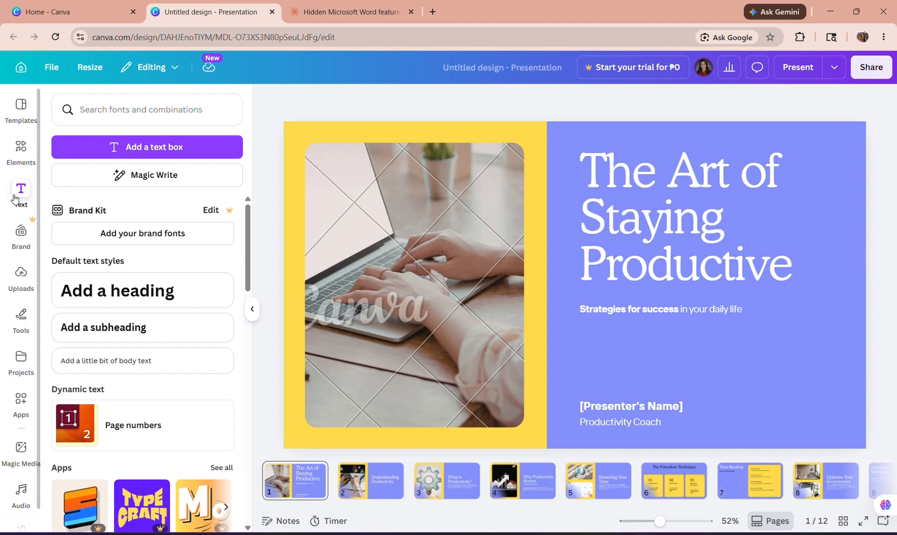
click(21, 155)
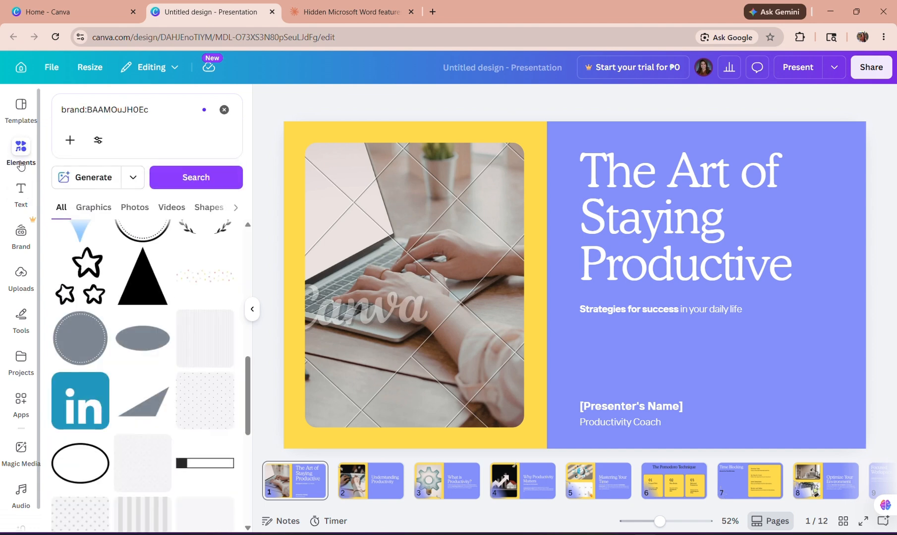
click(168, 116)
key(ctrl+a)
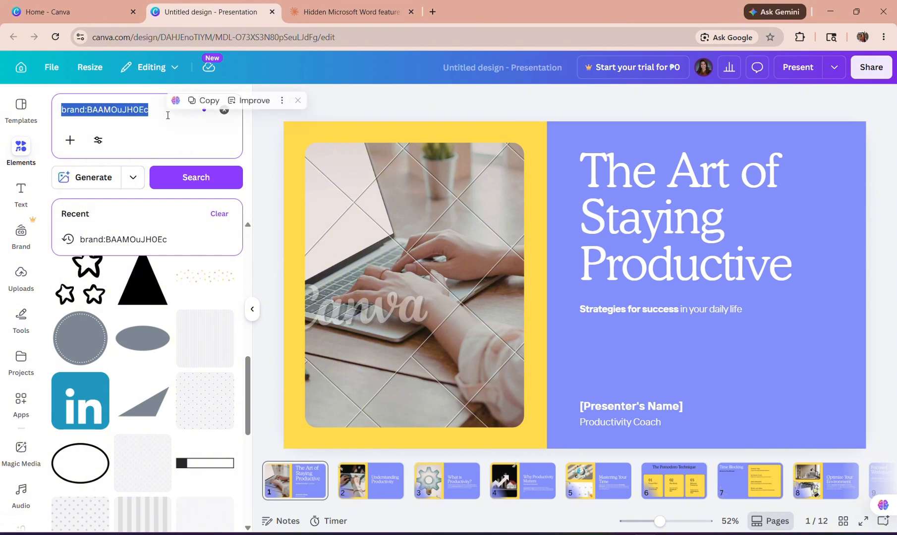
text(font)
key(Return)
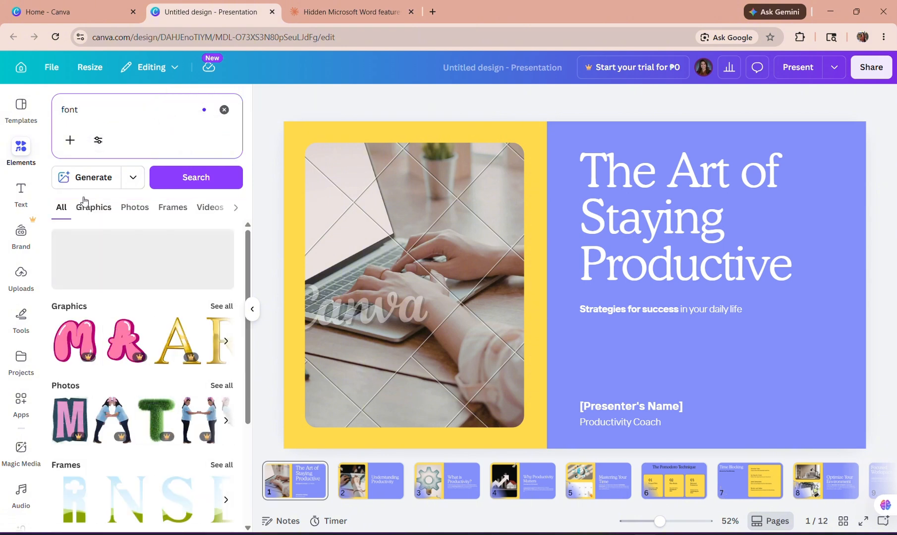
- Limit the font results to graphics and browse down to the black pixel-script letters
click(83, 213)
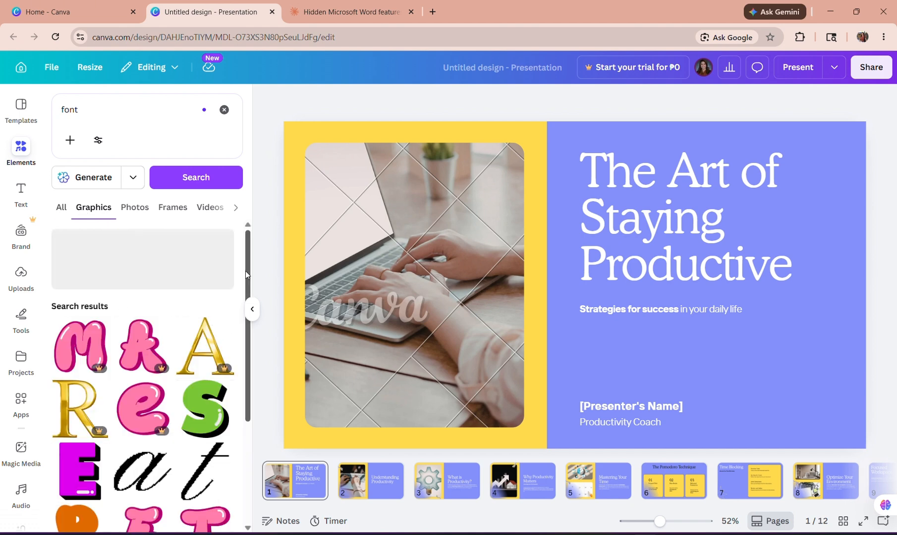
drag(246, 271, 235, 421)
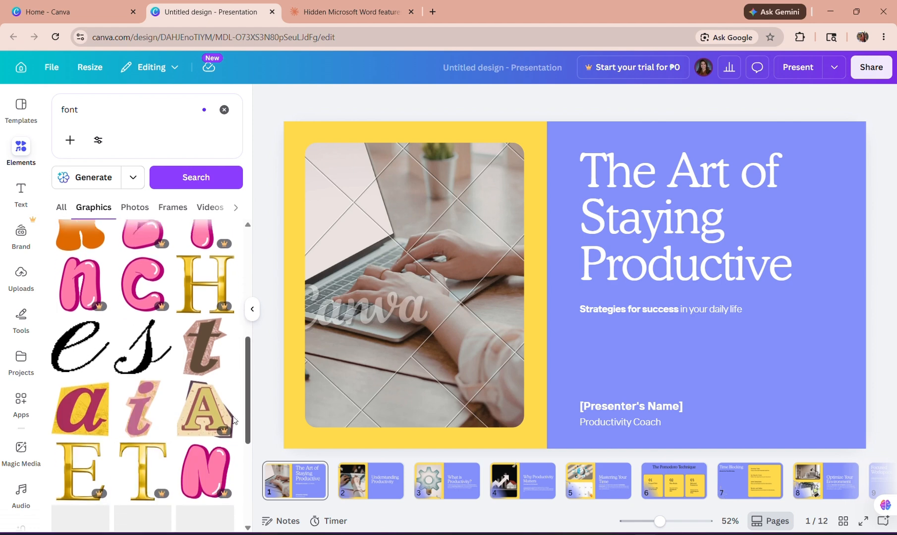
scroll(233, 462, down, 5)
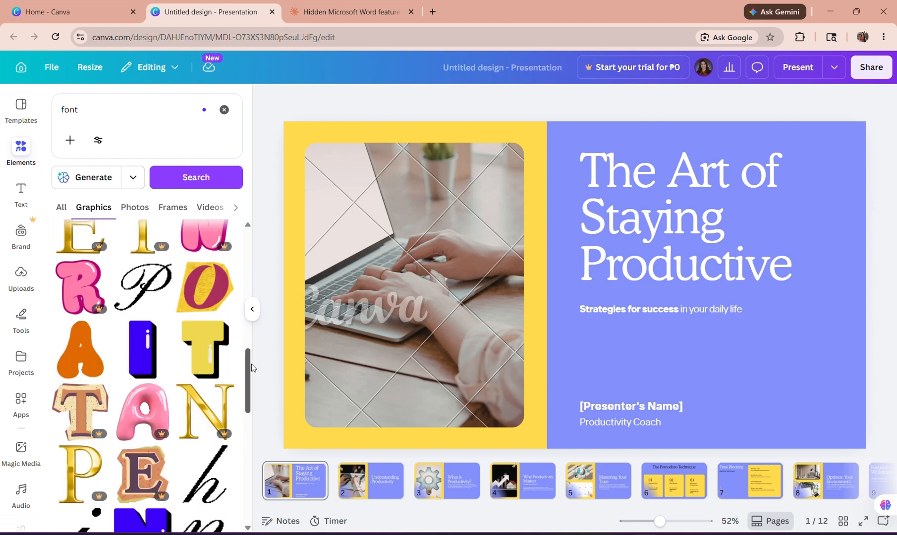
drag(252, 367, 241, 459)
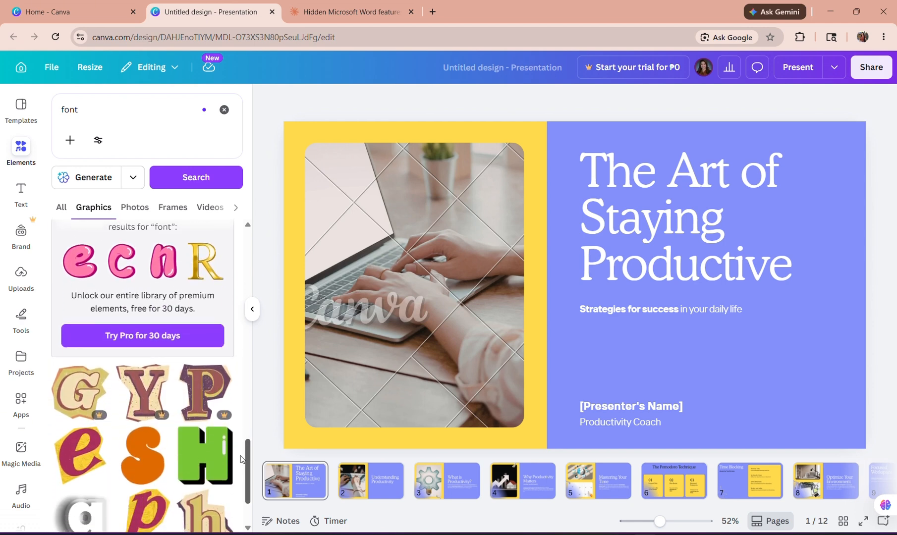
scroll(240, 466, down, 7)
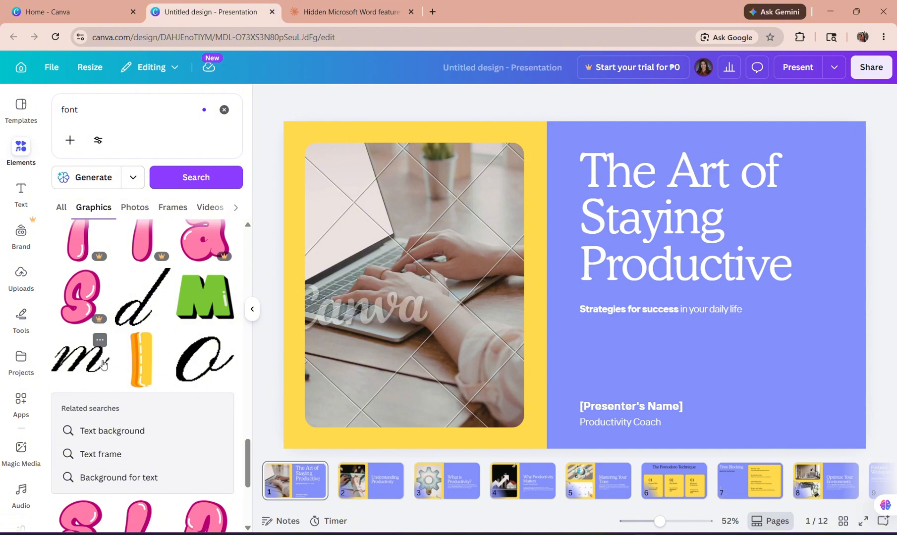
- Try out the black pixel-script letter m graphic on the first page and delete it again
click(103, 365)
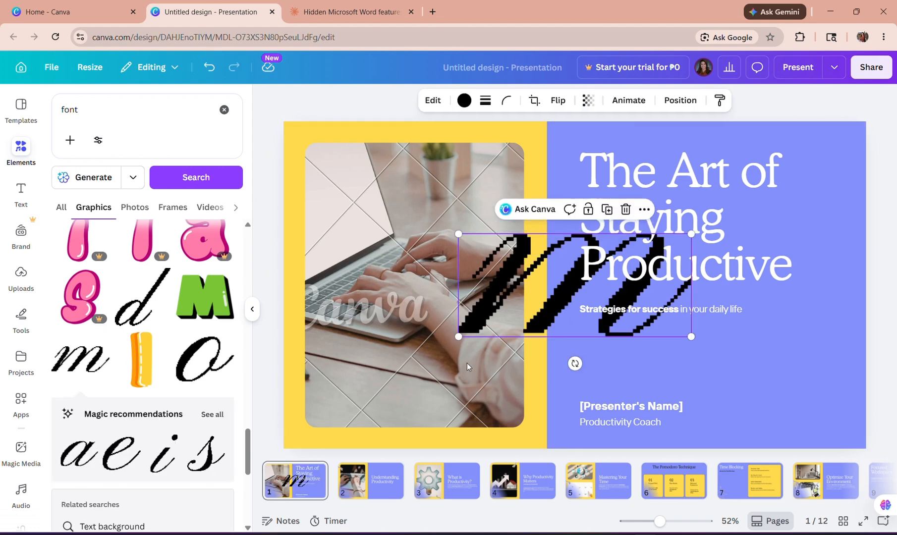
drag(459, 335, 522, 382)
key(Delete)
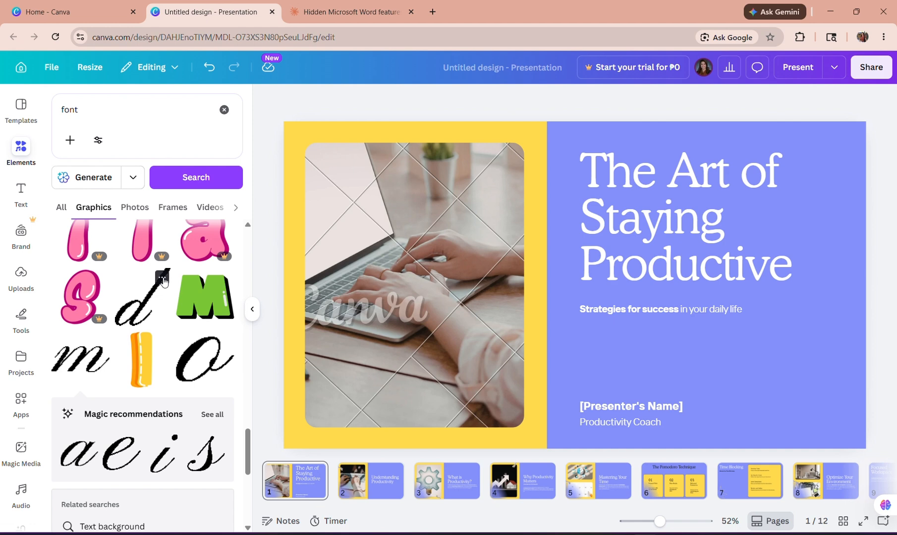
- View the full collection that the Retro Pixel Letter D graphic belongs to, and collapse the elements library
click(163, 278)
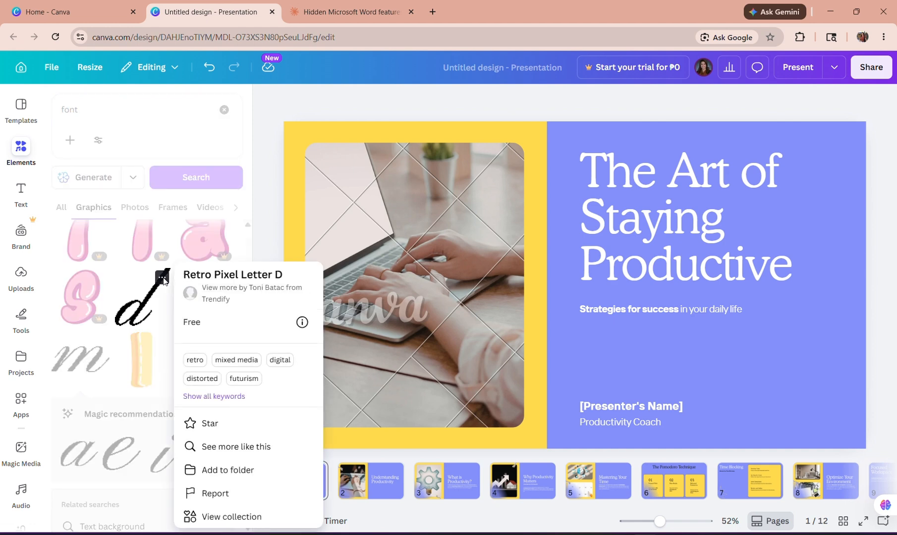
click(208, 520)
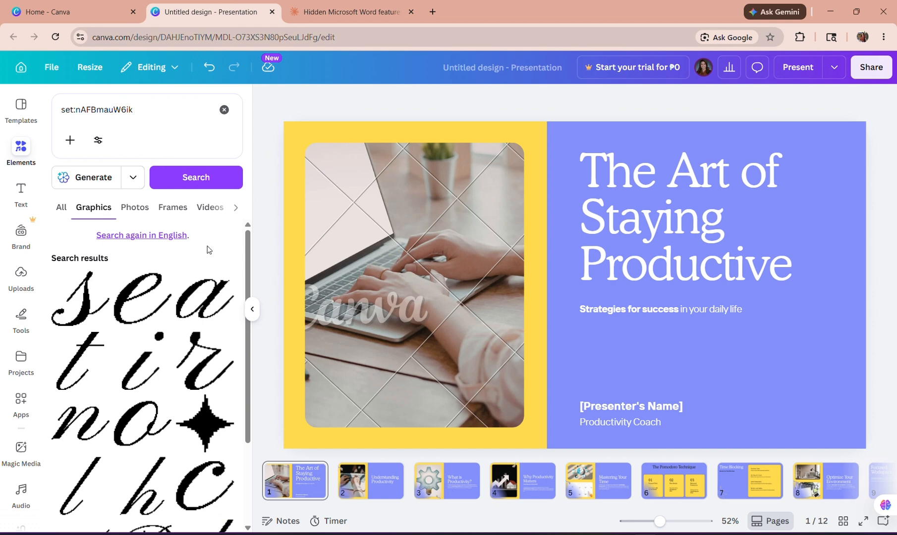
click(252, 310)
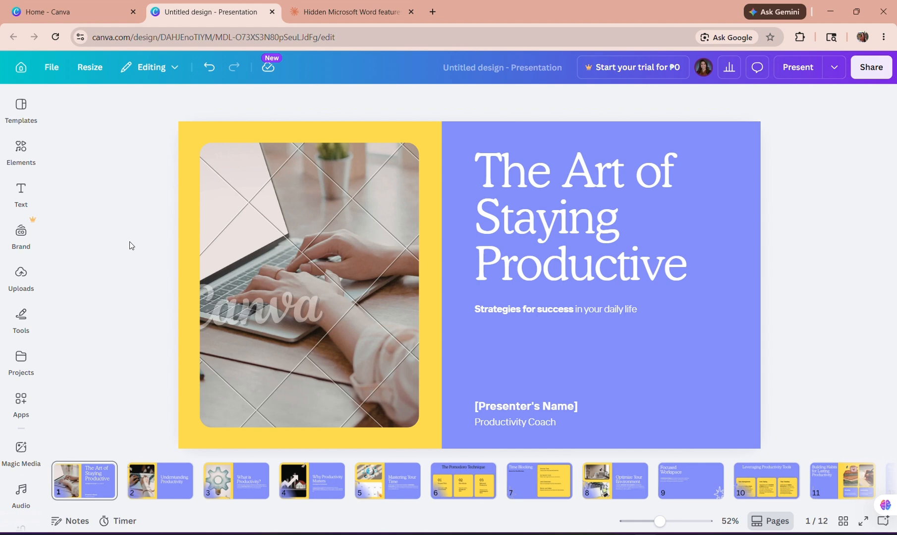
- Try adding a text box on the first page, clear its placeholder text and deselect it
key(t)
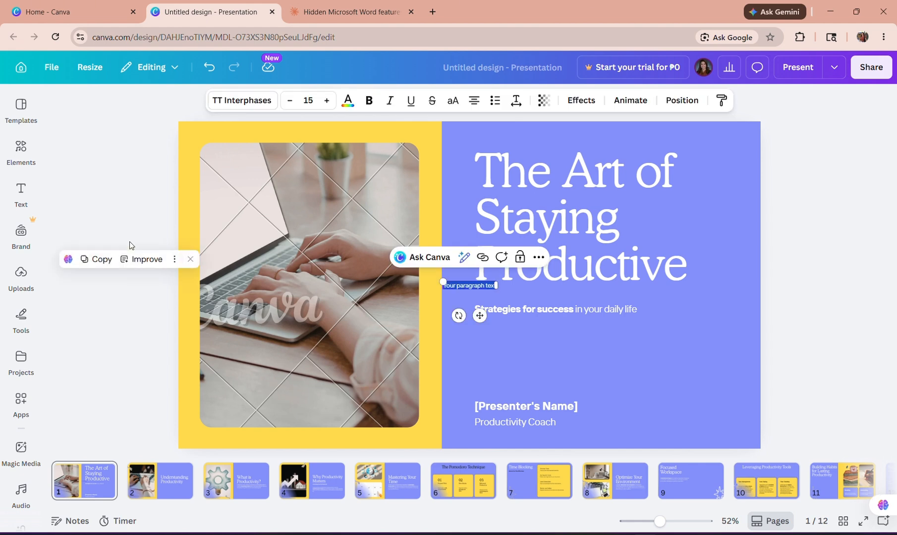
key(BackSpace)
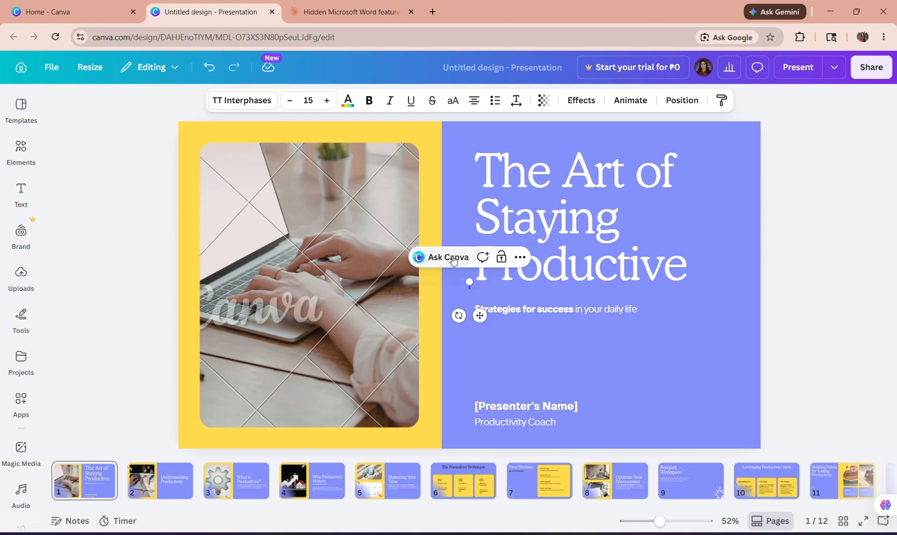
click(771, 272)
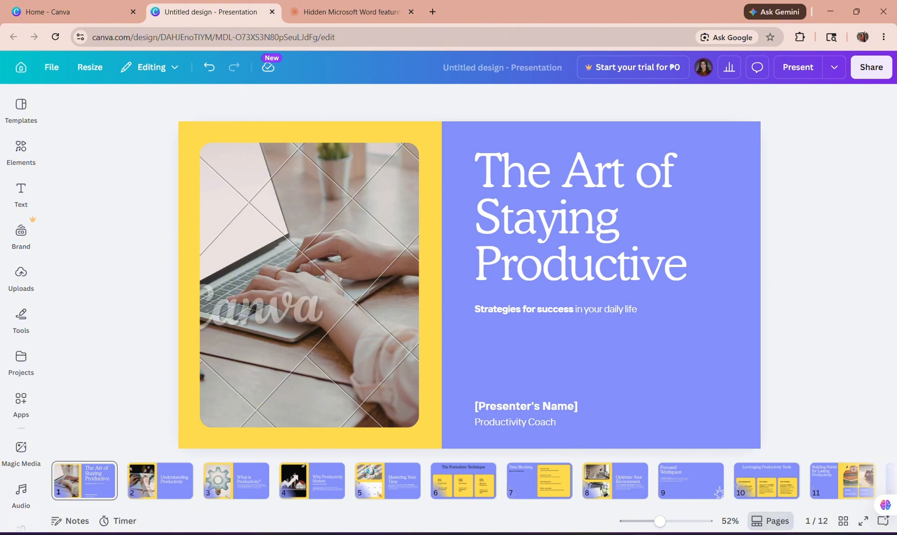
- Add a blank page at the end of the presentation and insert a text box on it
scroll(717, 496, right, 3)
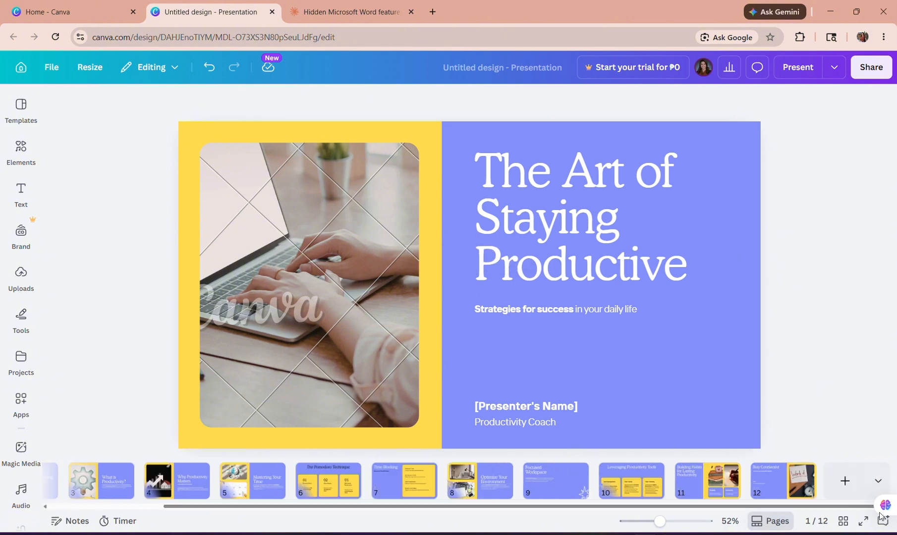
click(846, 480)
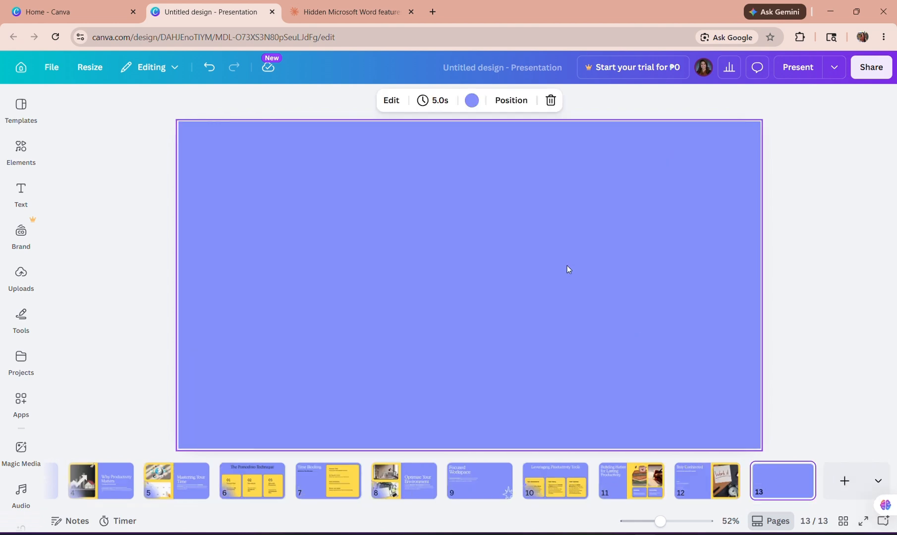
key(t)
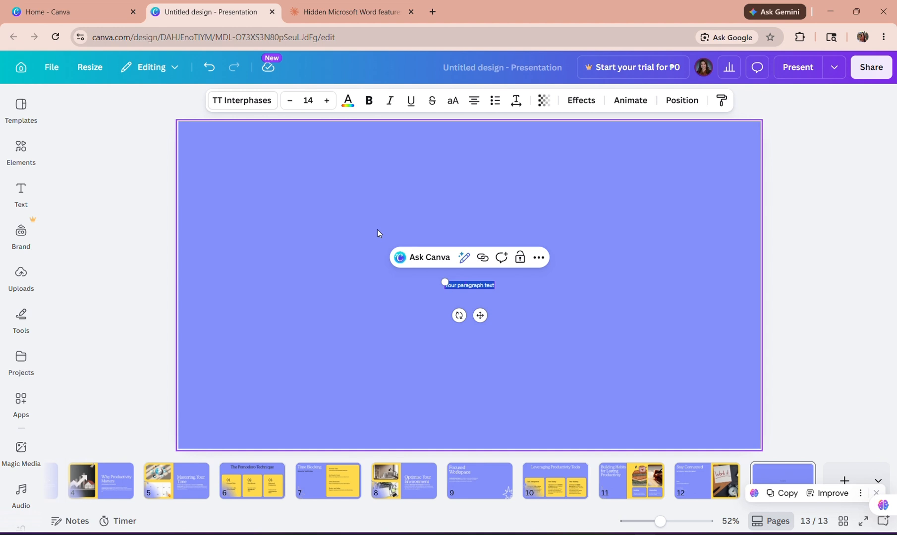
- Clear the placeholder text of the text box on the blank last page
key(BackSpace)
- Try grouping the title, the three yellow cards and the arrow graphic on page 10
click(543, 480)
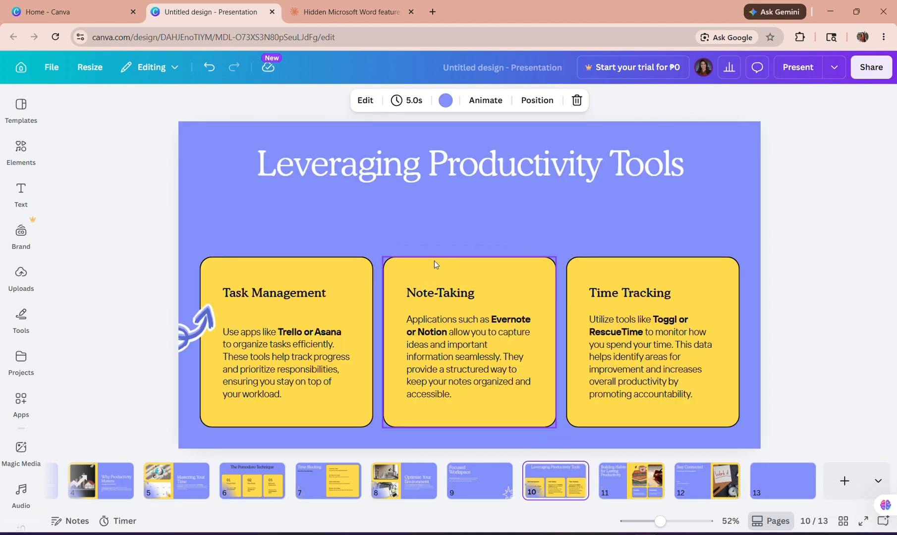
click(284, 271)
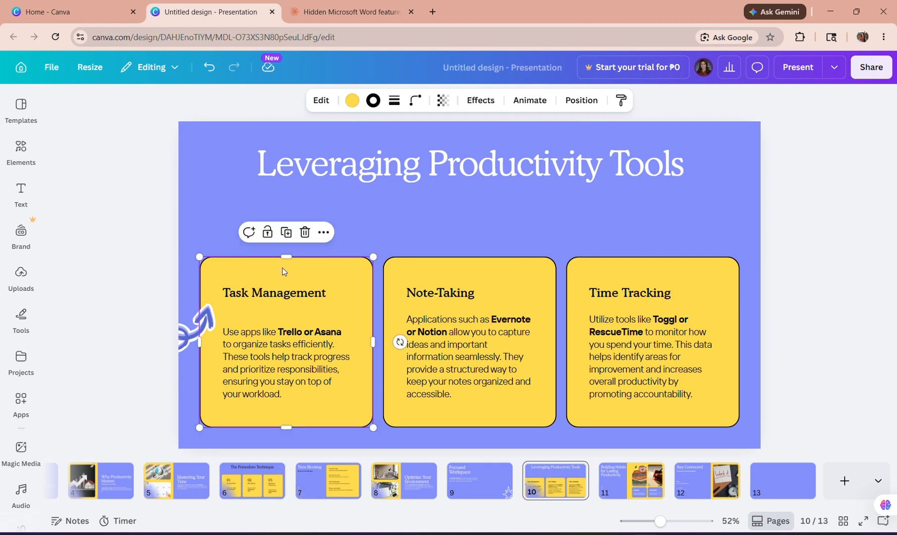
shift+click(411, 261)
shift+click(625, 260)
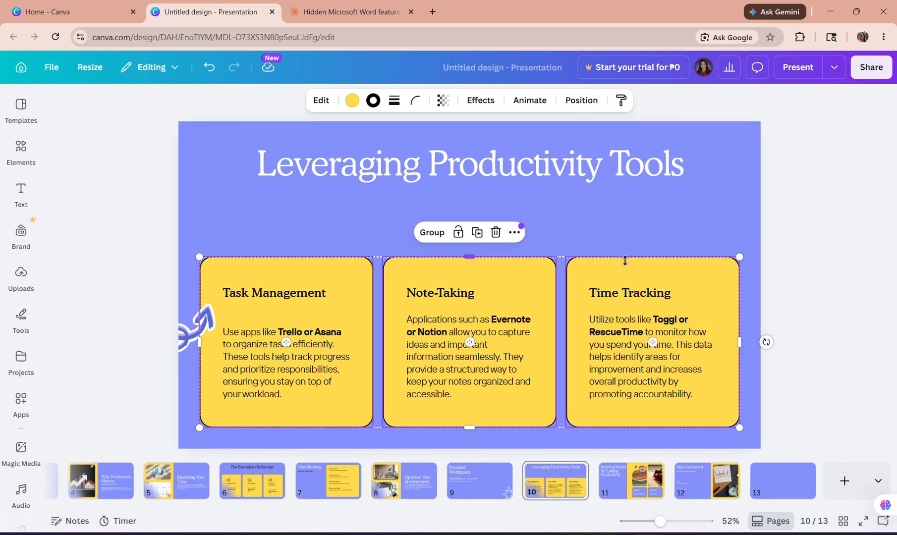
shift+click(493, 166)
shift+click(181, 342)
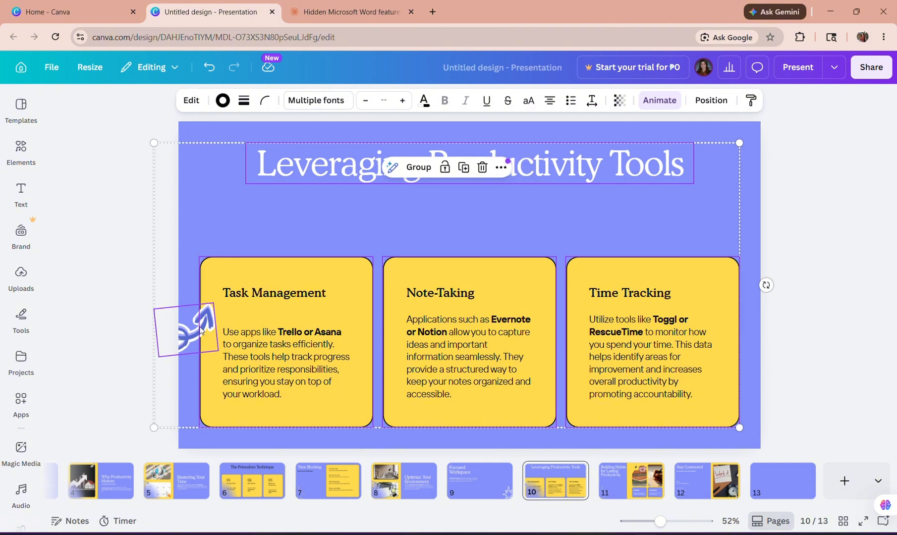
mouse_move(201, 331)
mouse_down()
mouse_move(297, 304)
mouse_move(202, 317)
mouse_move(190, 336)
mouse_up()
key(ctrl+g)
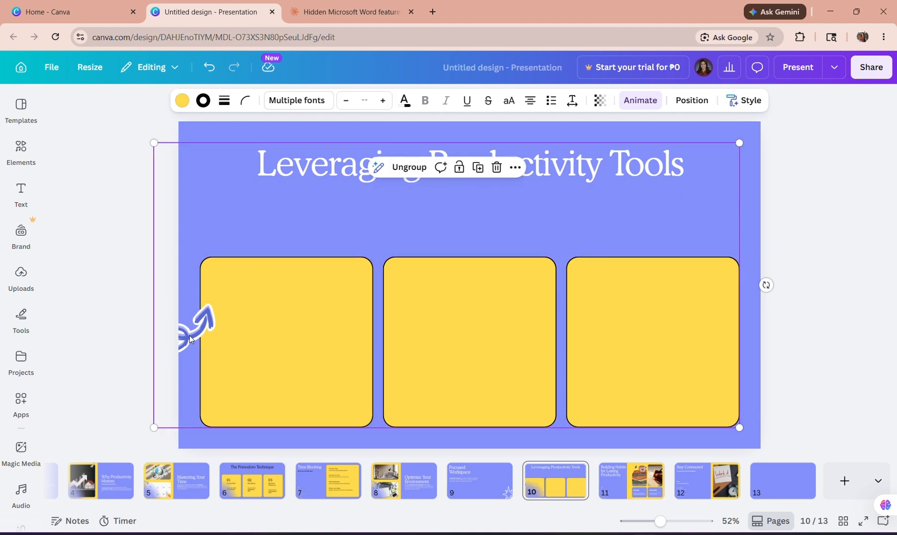
key(Escape)
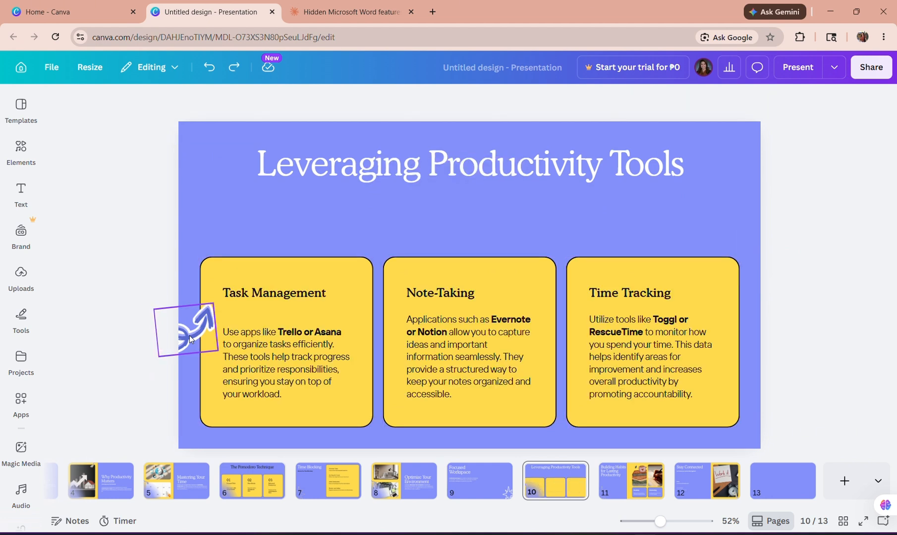
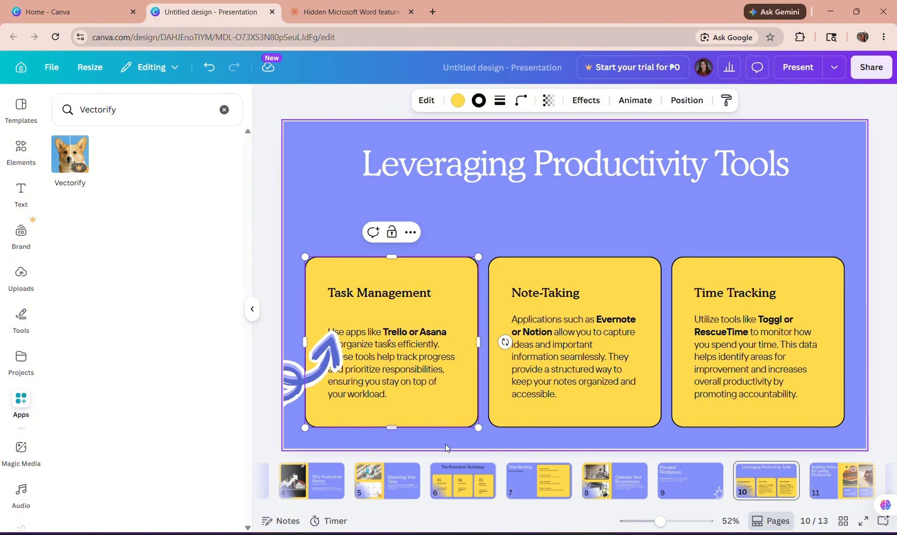
- Go to page 8, examine the design's resize options including all suggested formats, and return to an unobstructed page with nothing selected
click(595, 484)
click(330, 190)
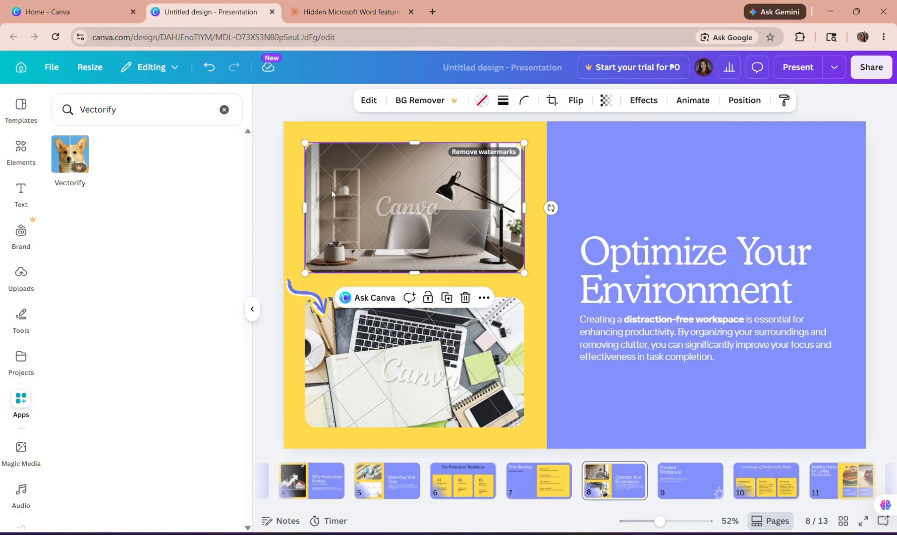
click(79, 70)
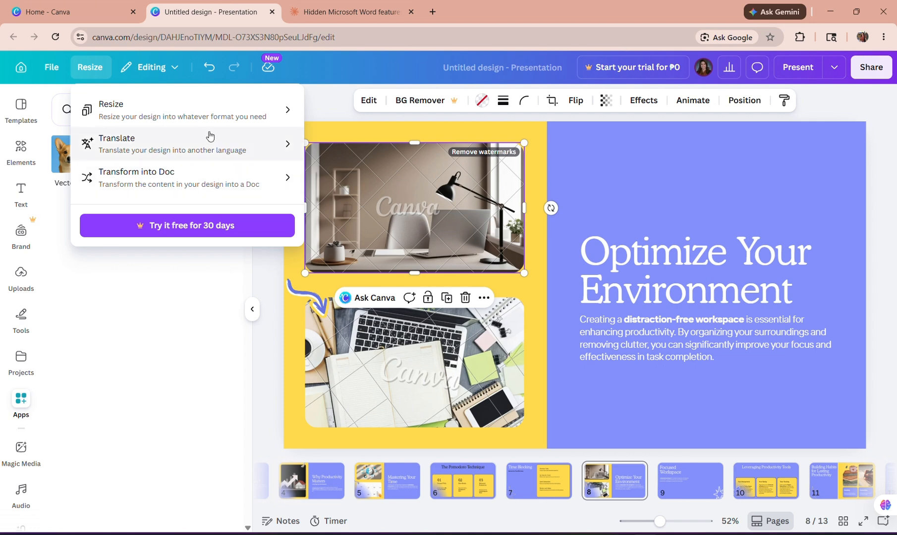
click(234, 118)
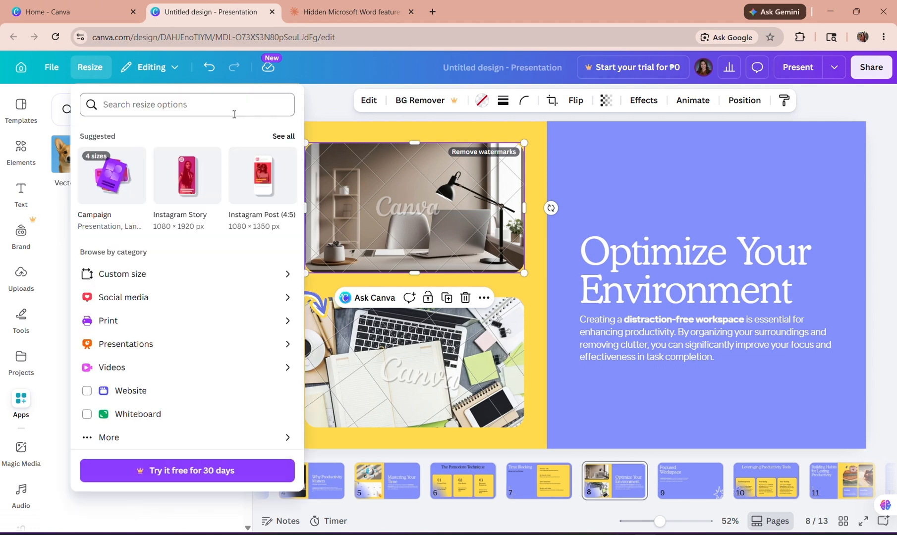
click(279, 136)
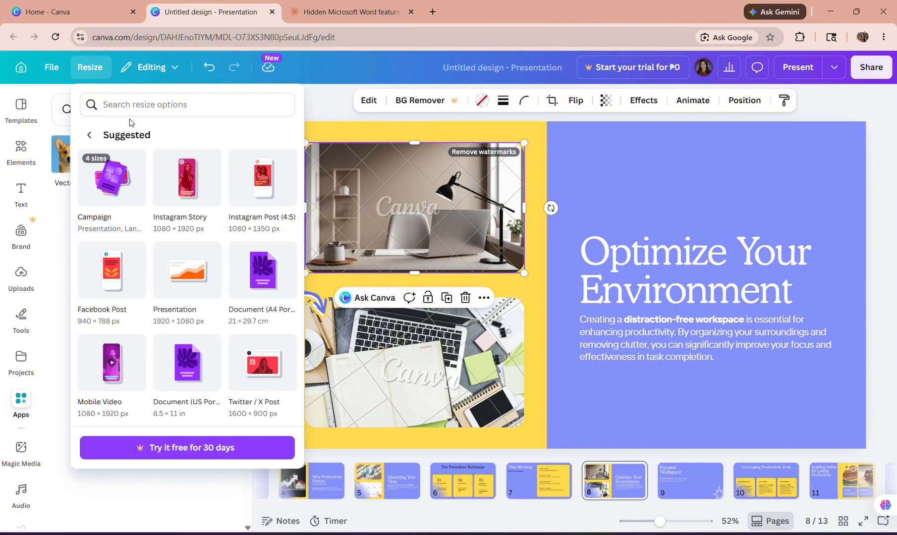
click(89, 135)
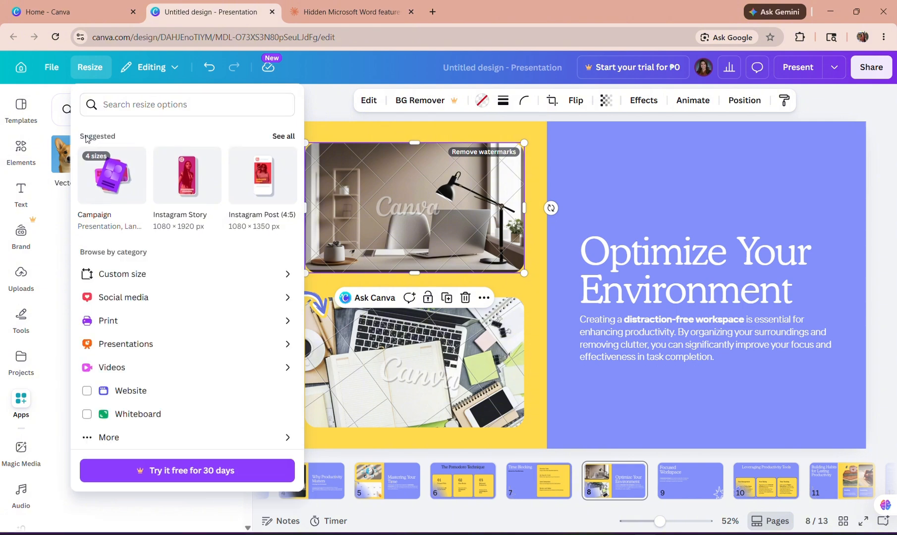
click(320, 98)
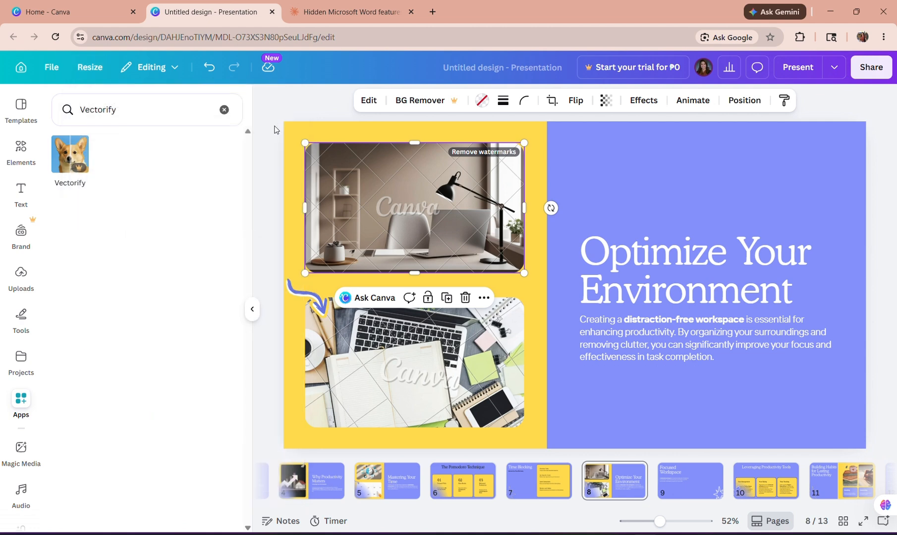
click(252, 310)
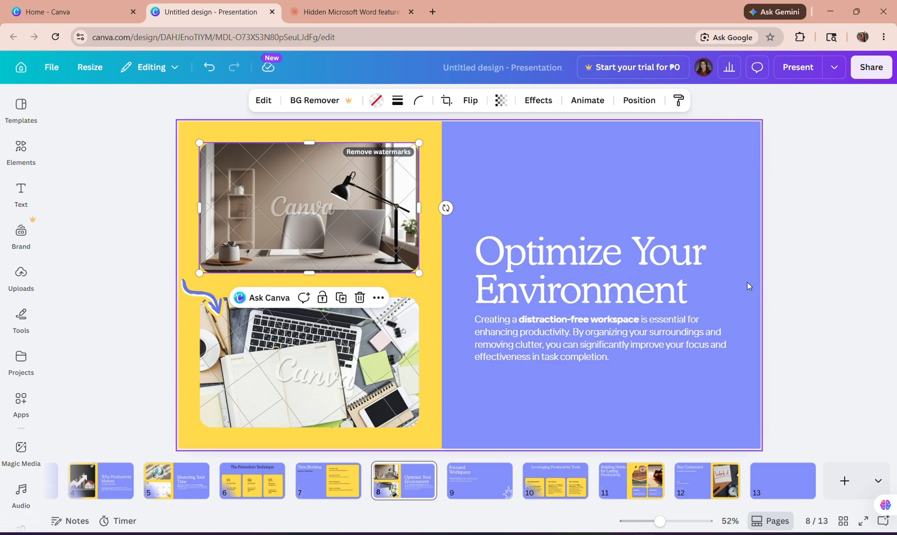
click(824, 257)
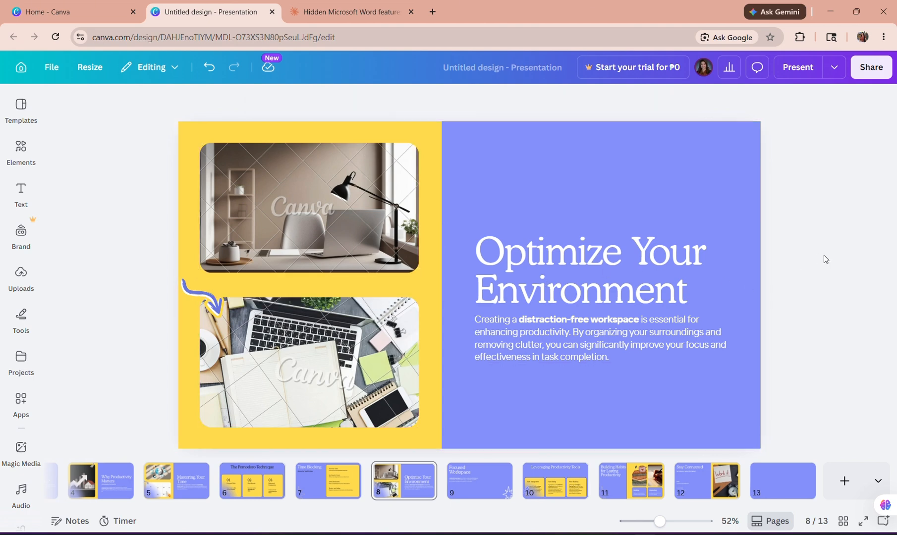
- Look through all the ways to share or publish the design, view the Present and record option, and close it
click(870, 74)
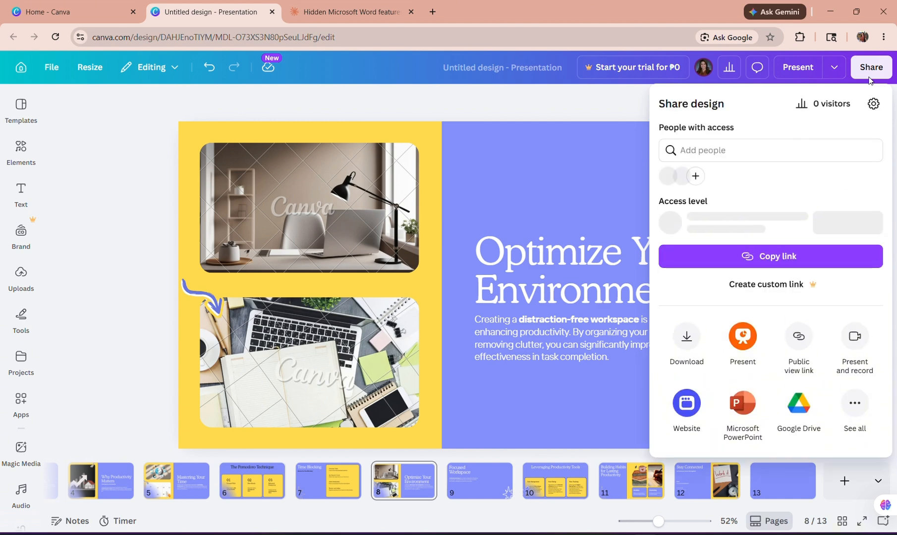
click(852, 418)
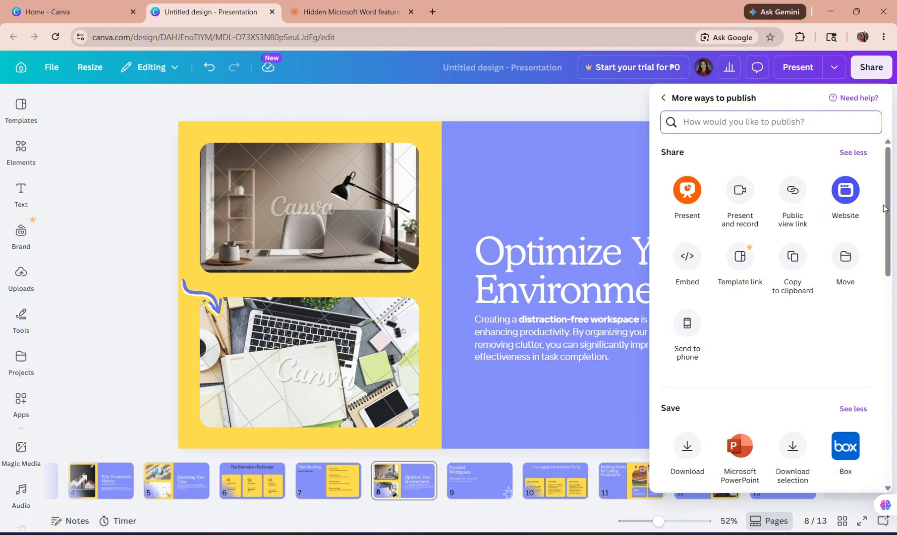
mouse_move(886, 203)
mouse_down()
mouse_move(888, 408)
mouse_move(887, 203)
mouse_up()
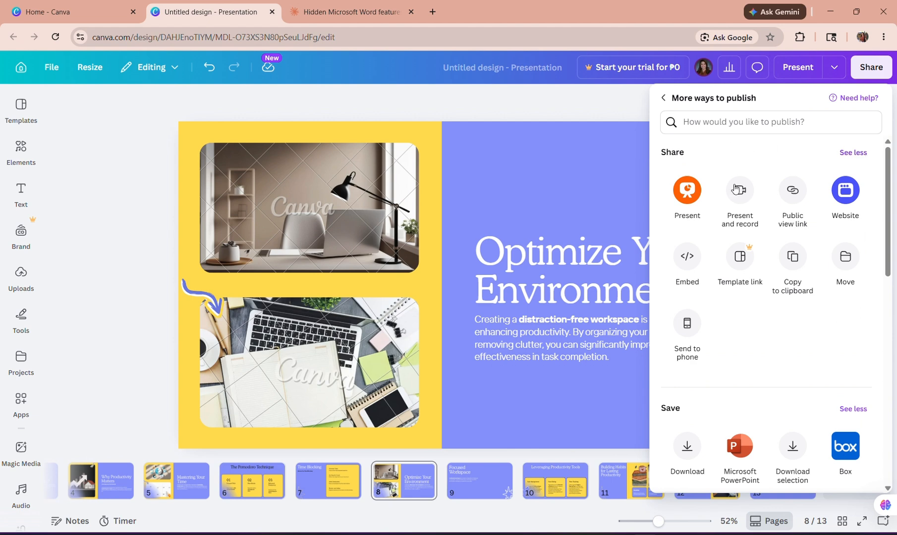
click(740, 199)
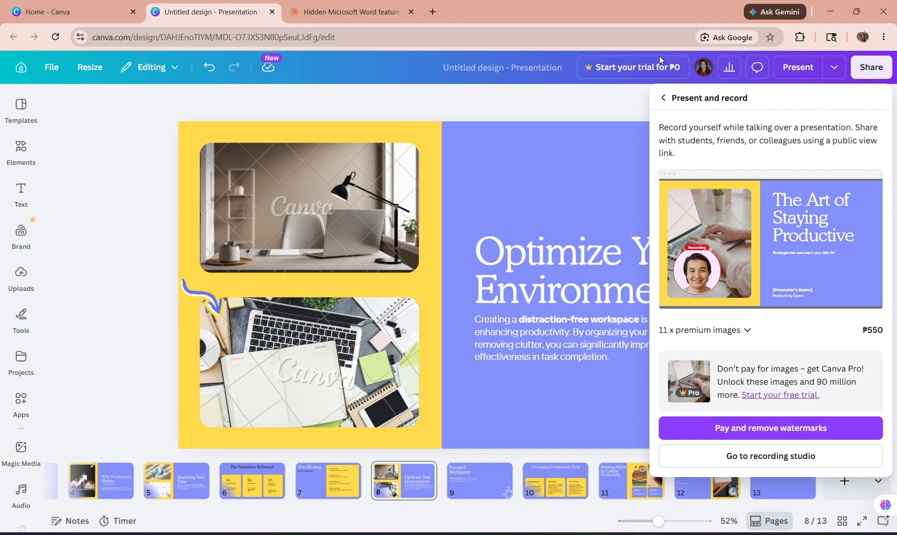
click(625, 102)
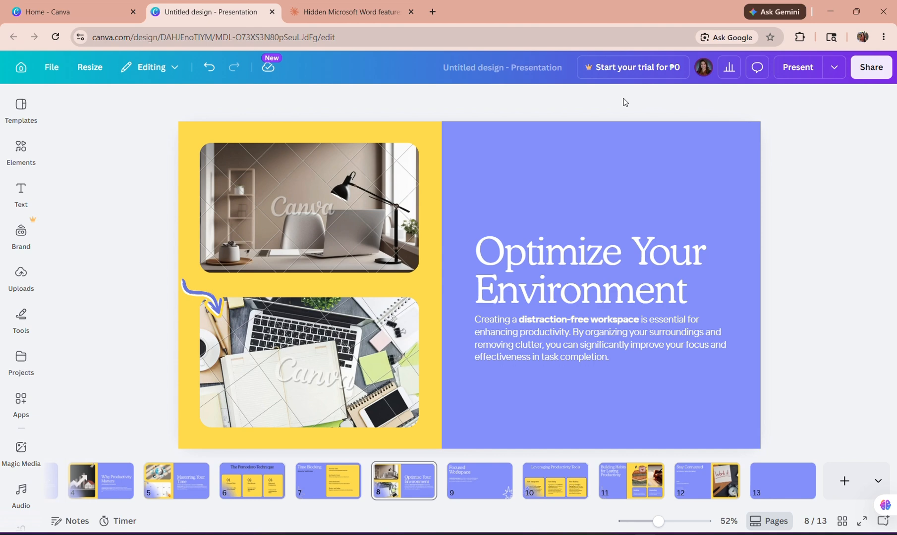
- Preview page 8 in full screen, exit, and check the Presenter view options
click(791, 71)
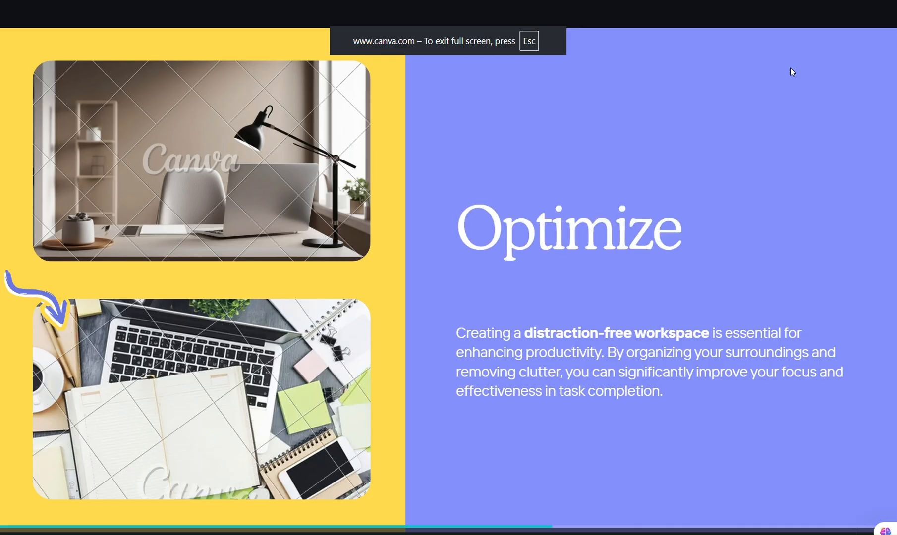
key(Escape)
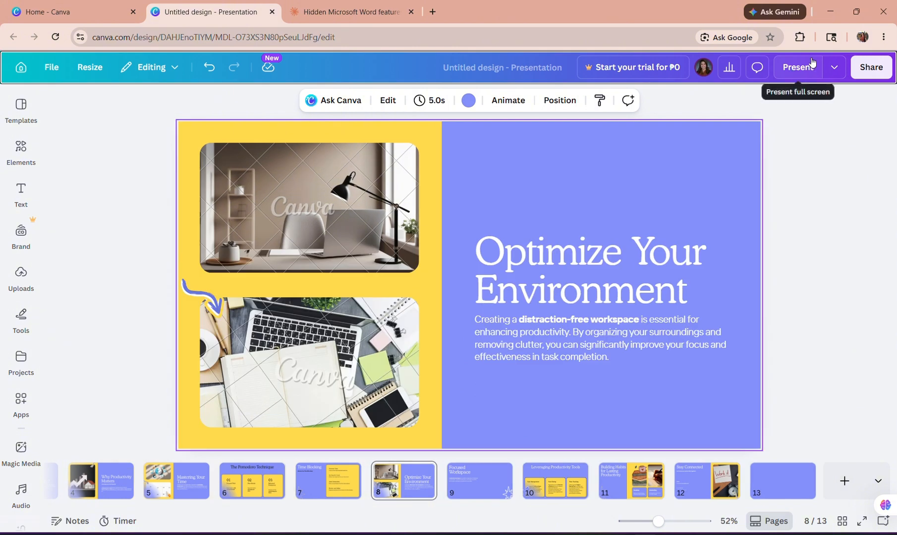
click(826, 68)
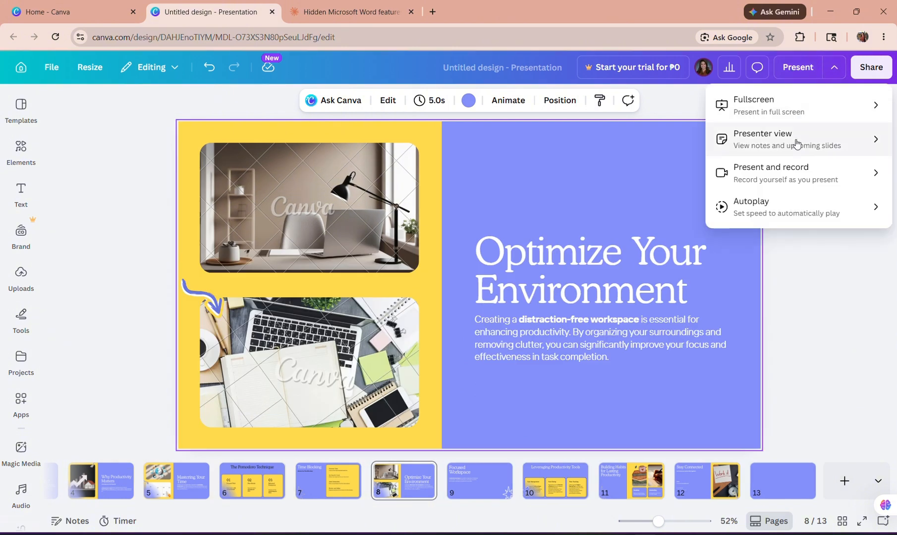
click(871, 144)
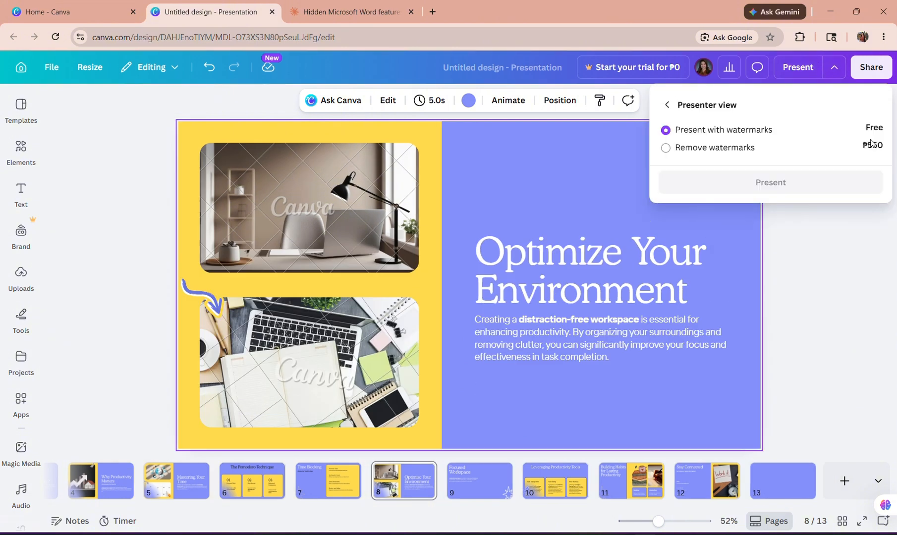
click(789, 74)
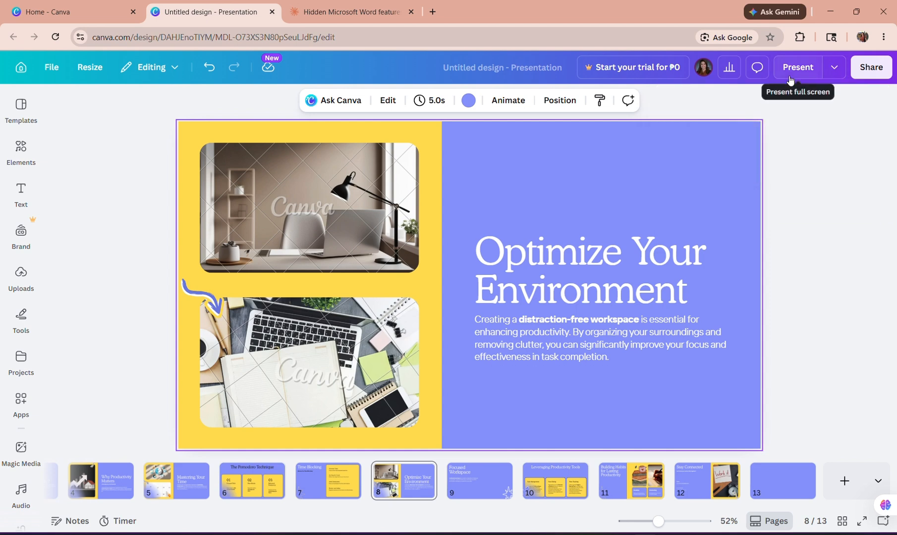
- Present page 8 in full screen, view the Canva Live interactive Q&A option, and exit the presentation
click(835, 68)
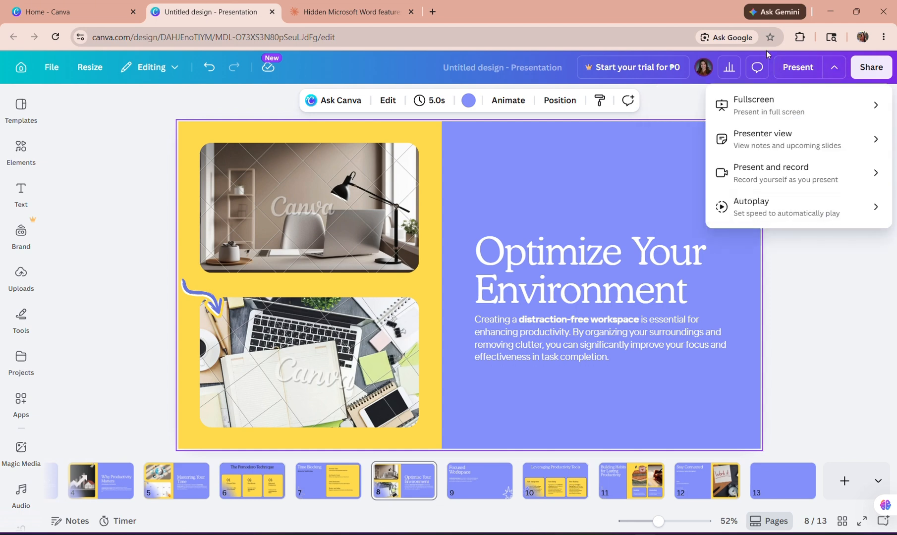
click(799, 62)
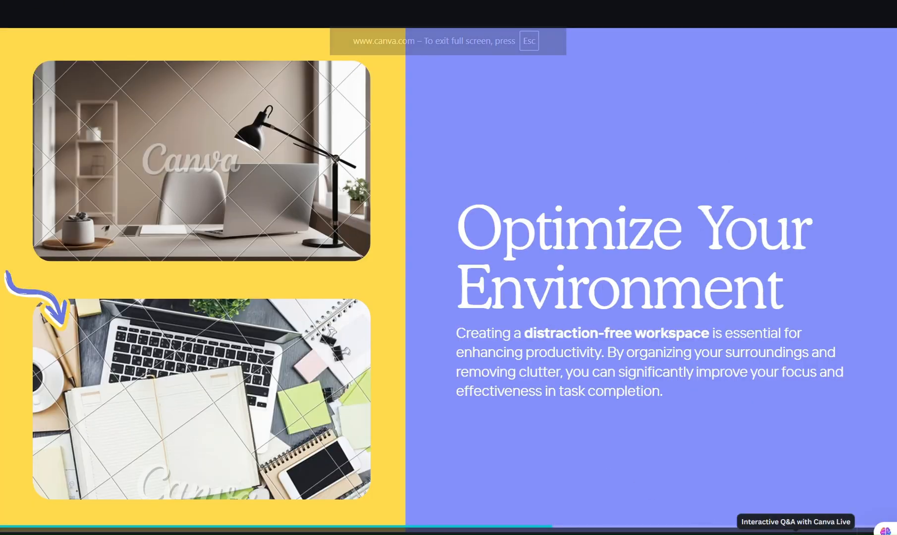
click(795, 533)
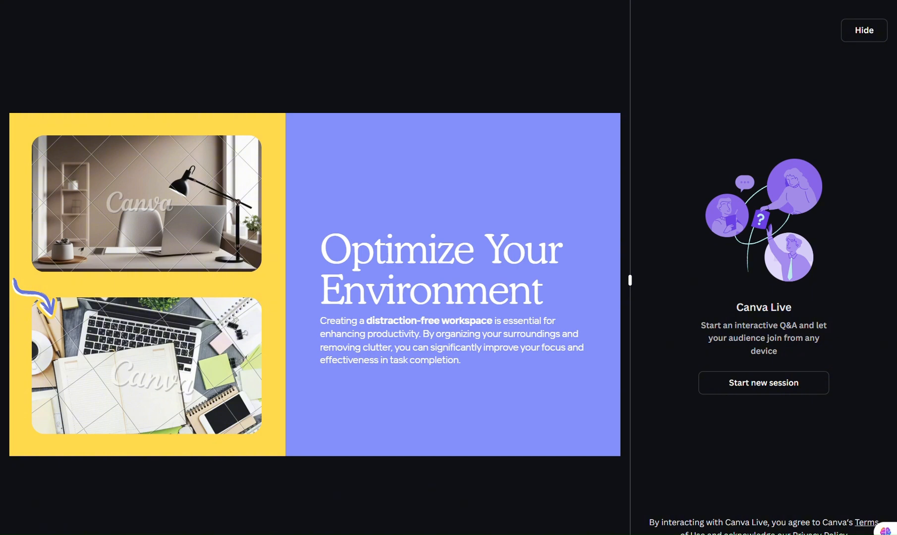
key(Escape)
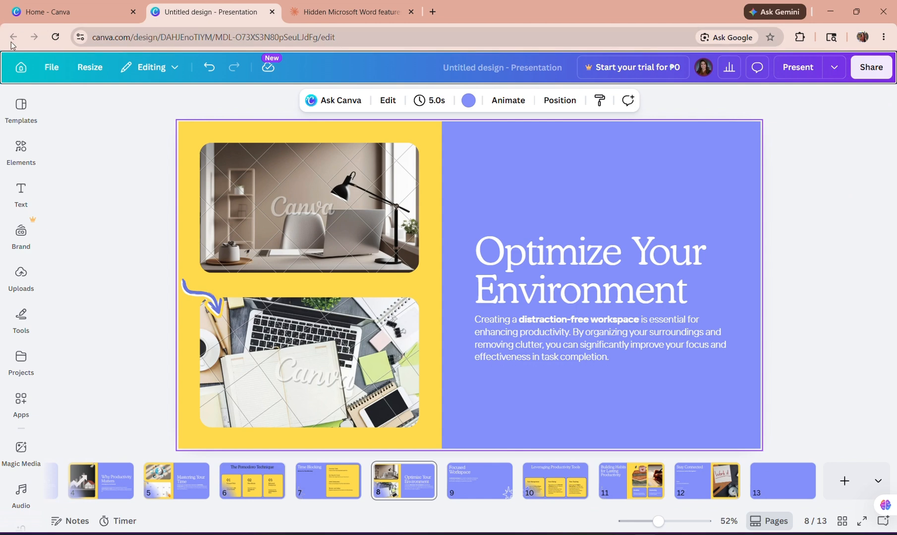
- Open the recent document "create a quick report on how to use canva" and view the suggested formats of Magic Switch's Transform option
click(23, 74)
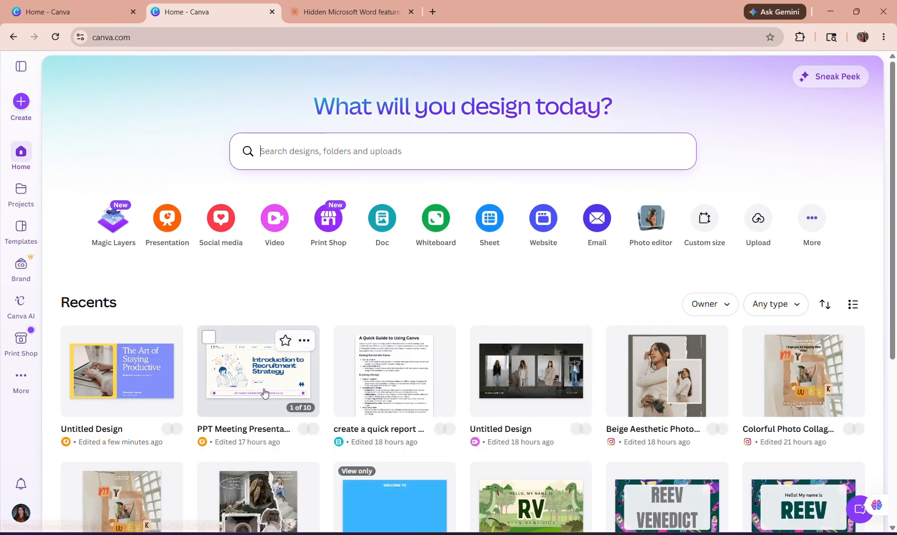
click(404, 395)
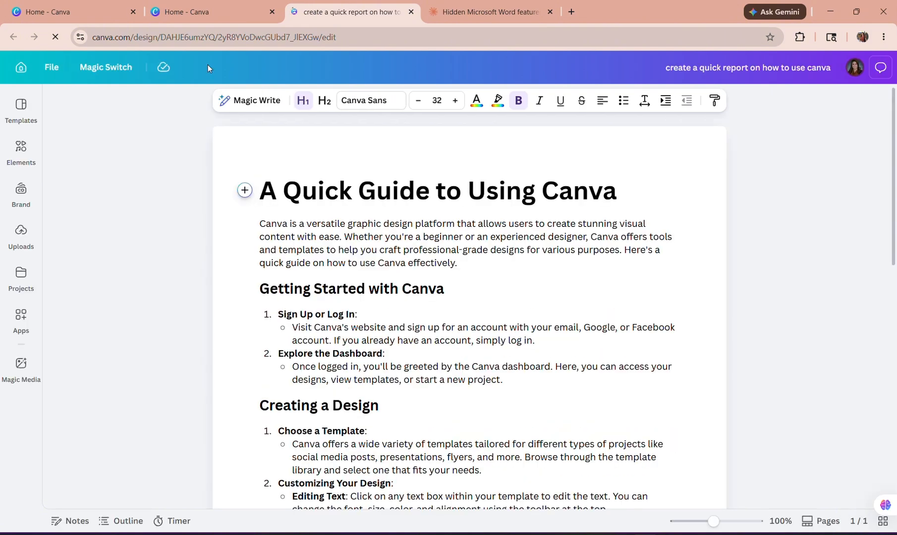
click(112, 68)
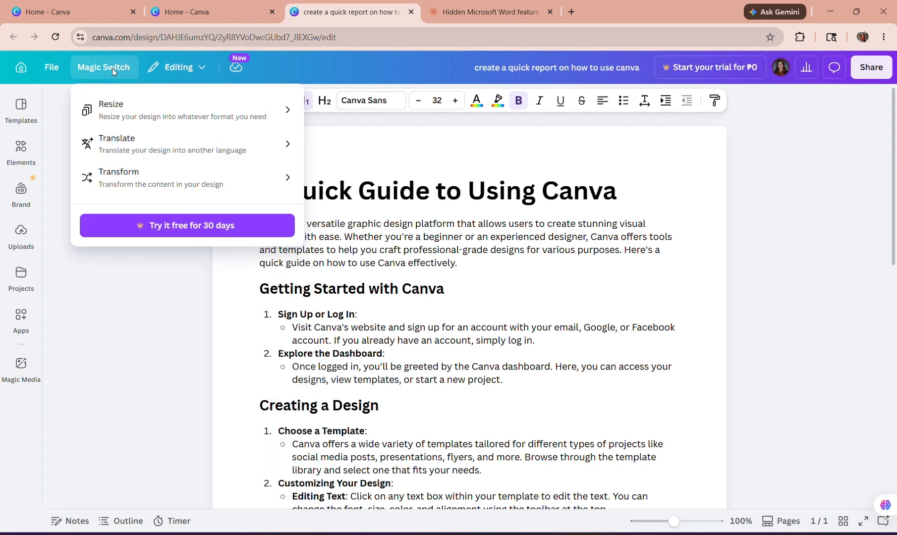
click(163, 178)
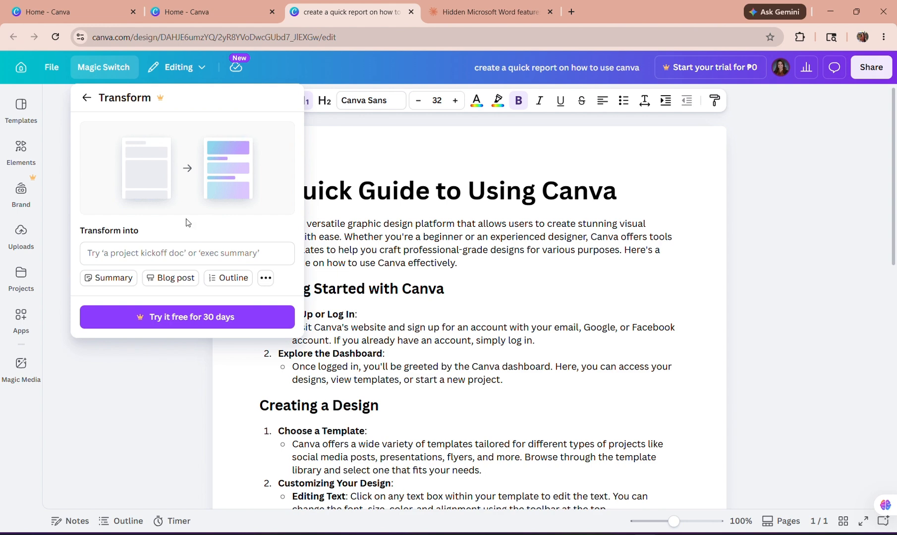
click(266, 279)
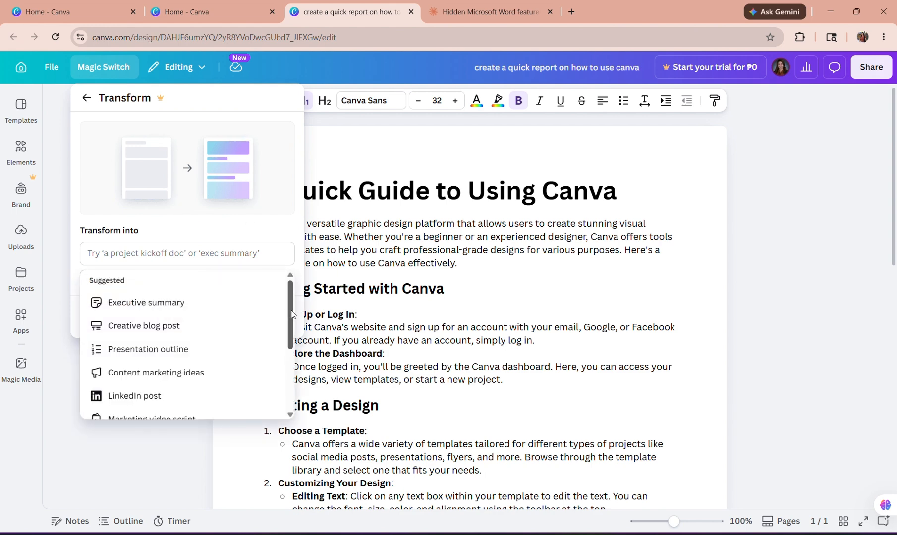
mouse_move(292, 315)
mouse_down()
mouse_move(289, 378)
mouse_move(290, 297)
mouse_up()
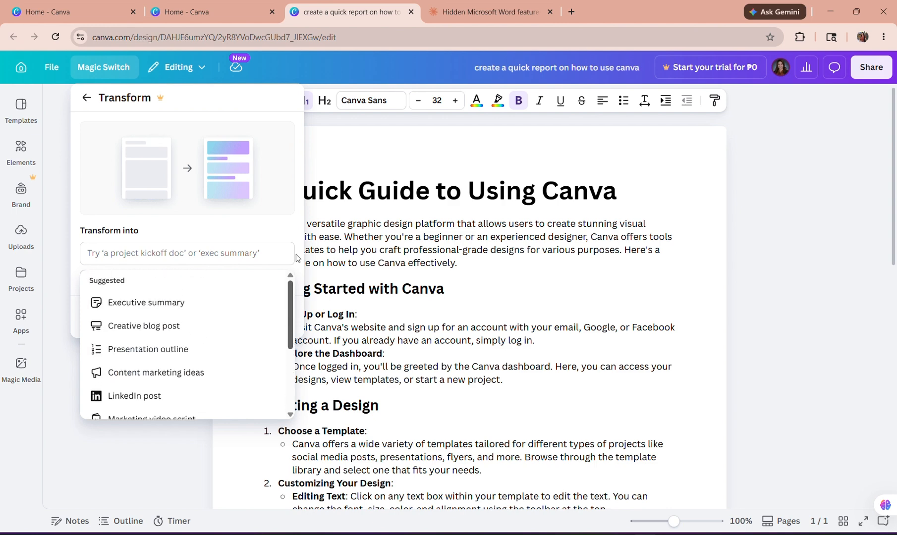
- Close the Transform options, leave the document for the home page, and search the template library for "data"
click(156, 455)
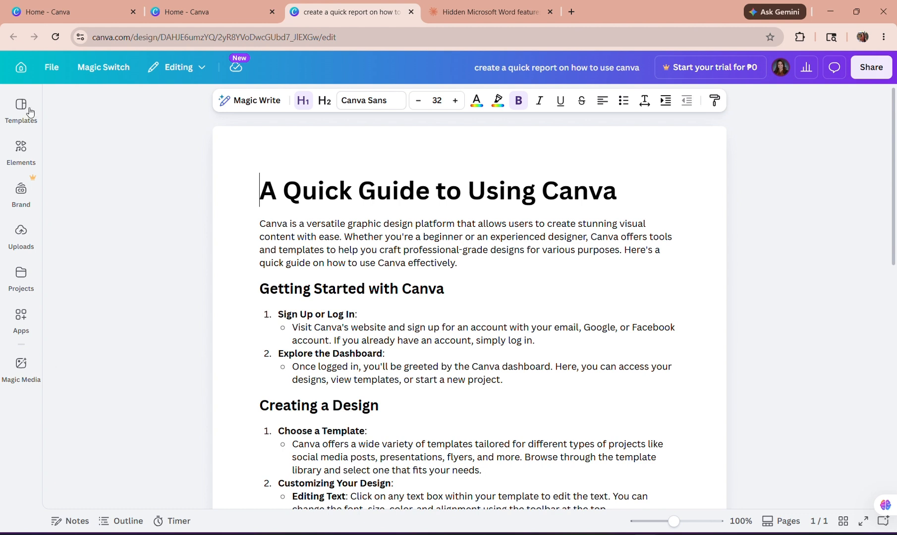
click(27, 69)
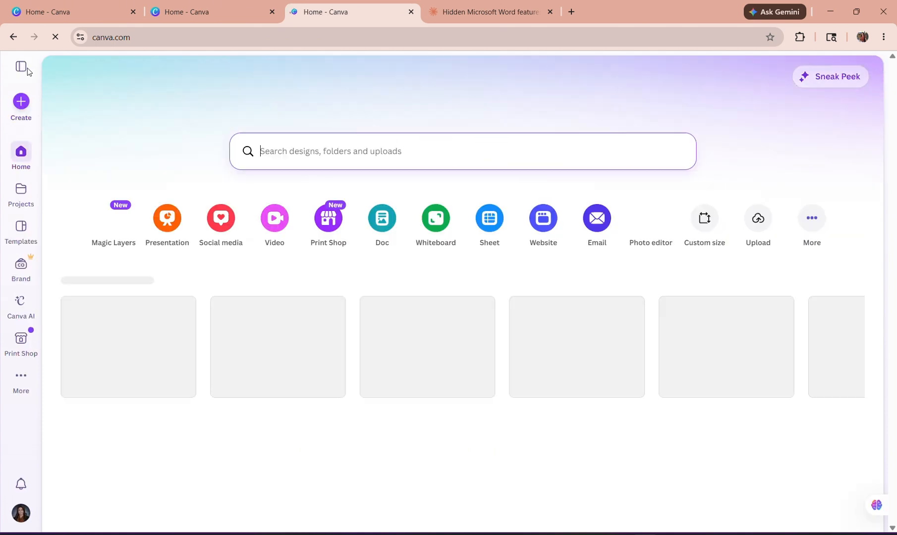
click(20, 227)
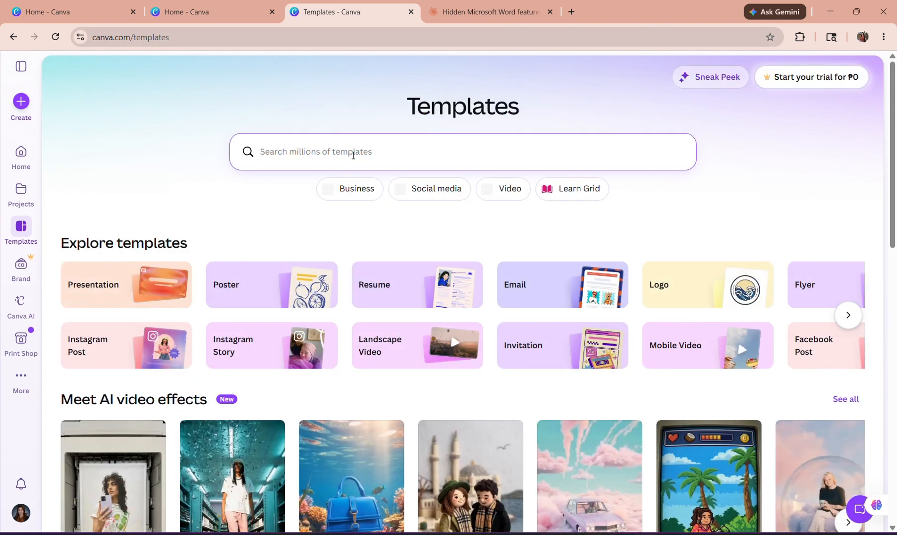
text(data)
key(Return)
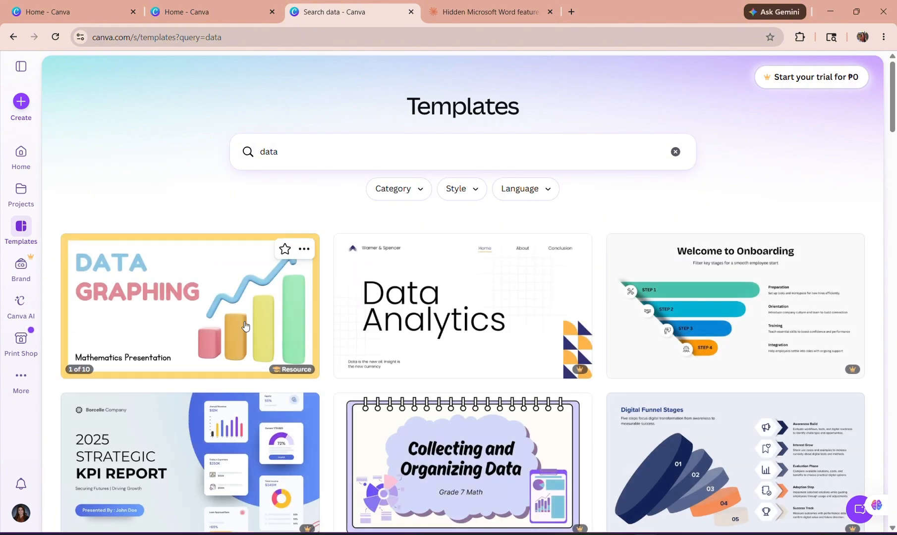
- Preview the "Green and White Simple Illustrative Data Analytics Presentation" template from the results and open it for customizing
click(245, 323)
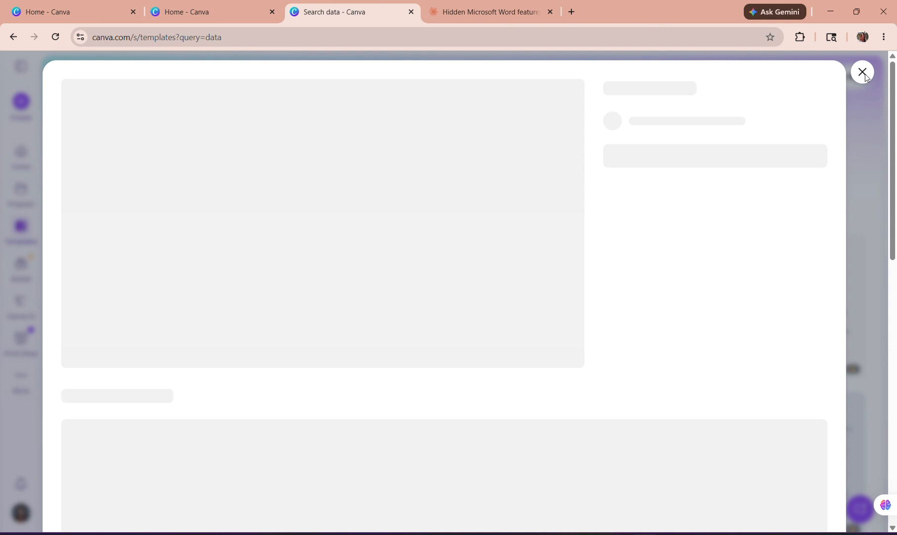
click(865, 78)
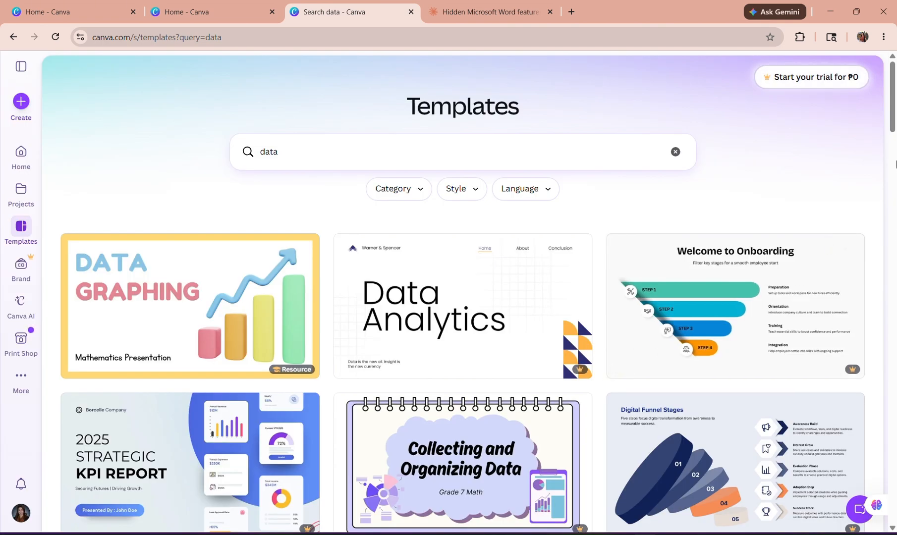
scroll(896, 164, down, 9)
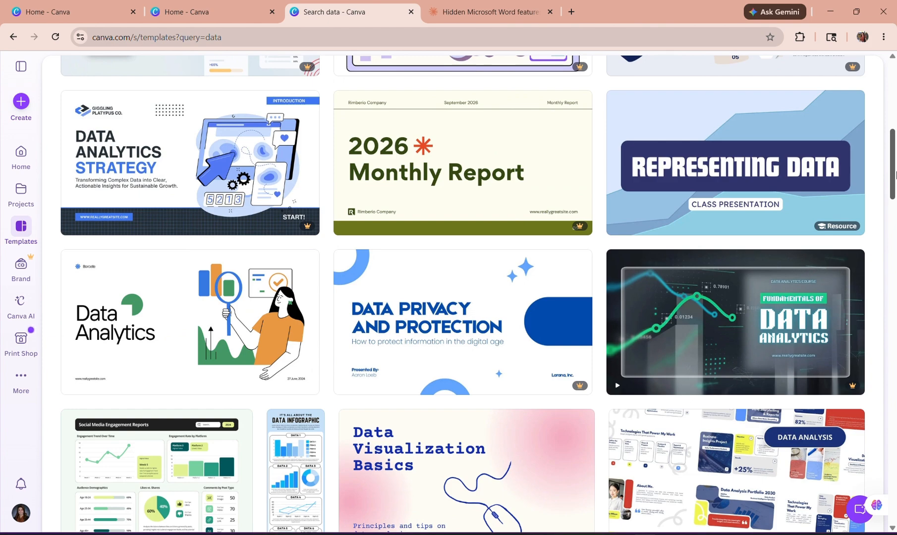
click(235, 320)
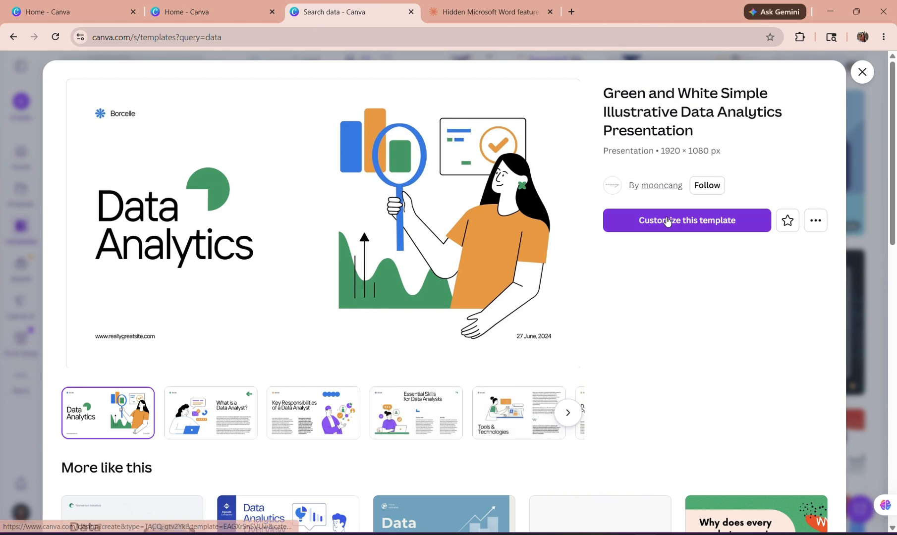
click(667, 222)
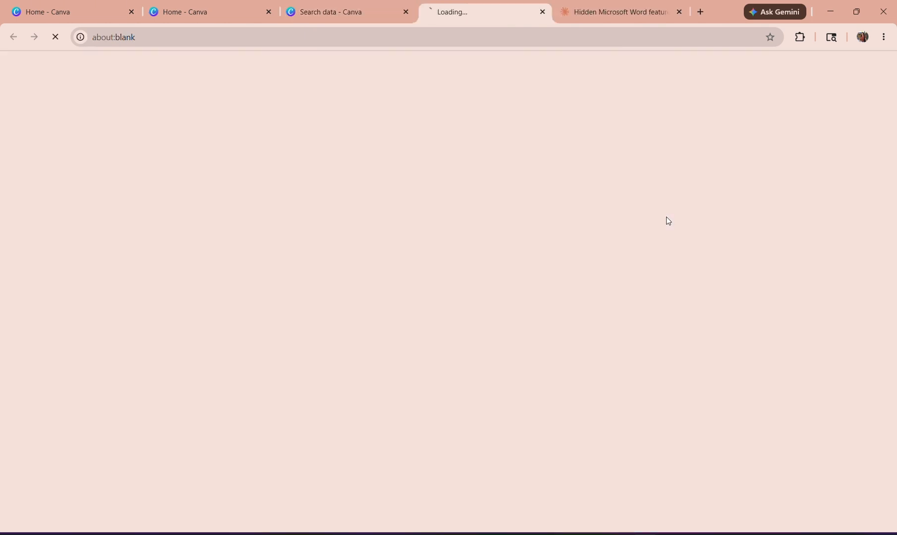